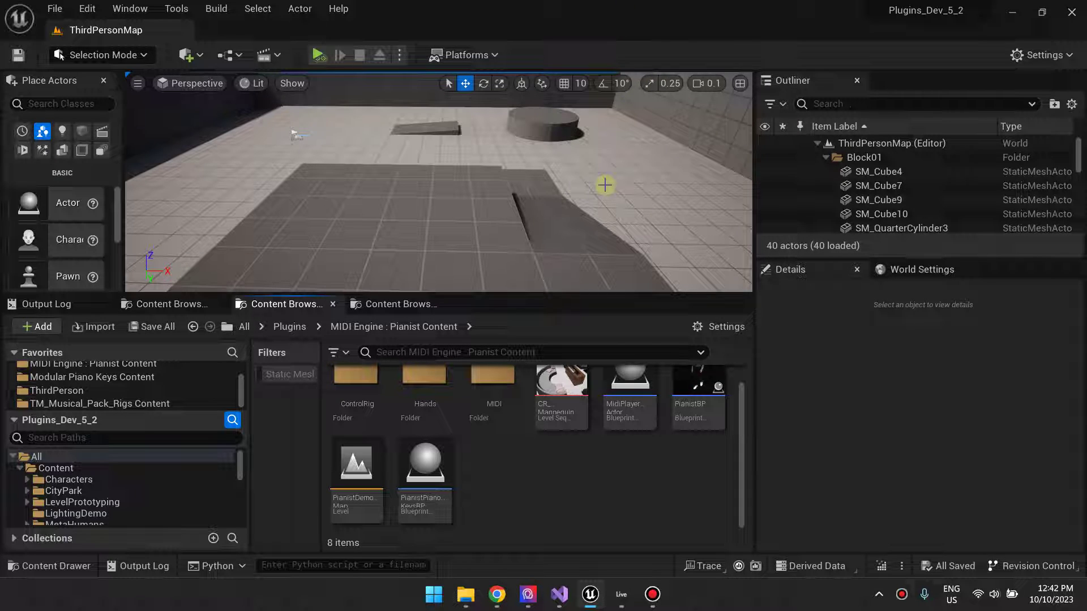
# Step: Review the MidiEngine plugin settings in Unreal's Project Settings, then close them
pyautogui.click(88, 9)
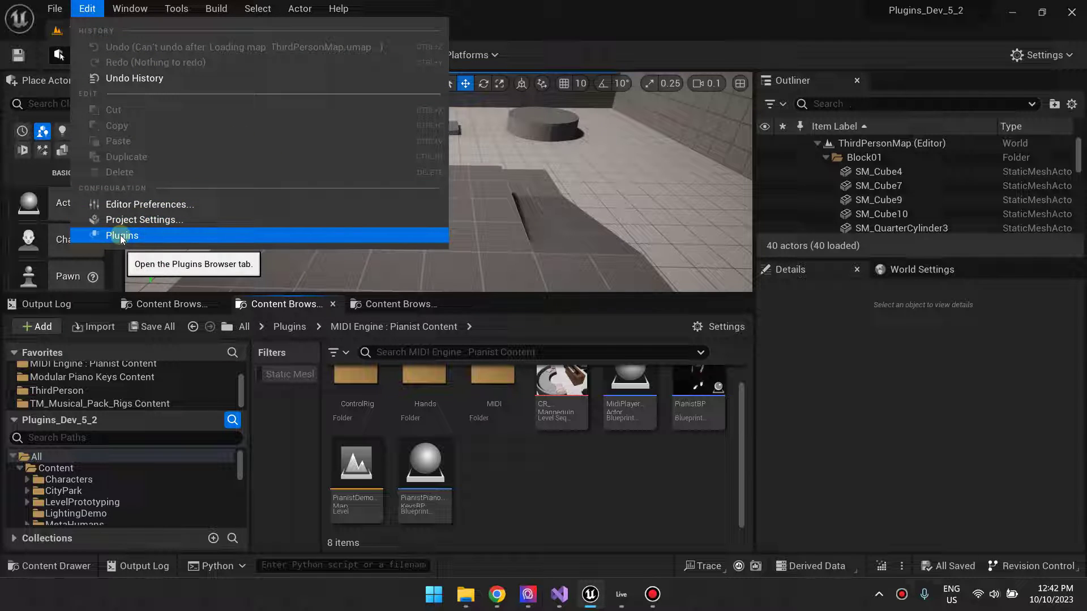
pyautogui.click(148, 223)
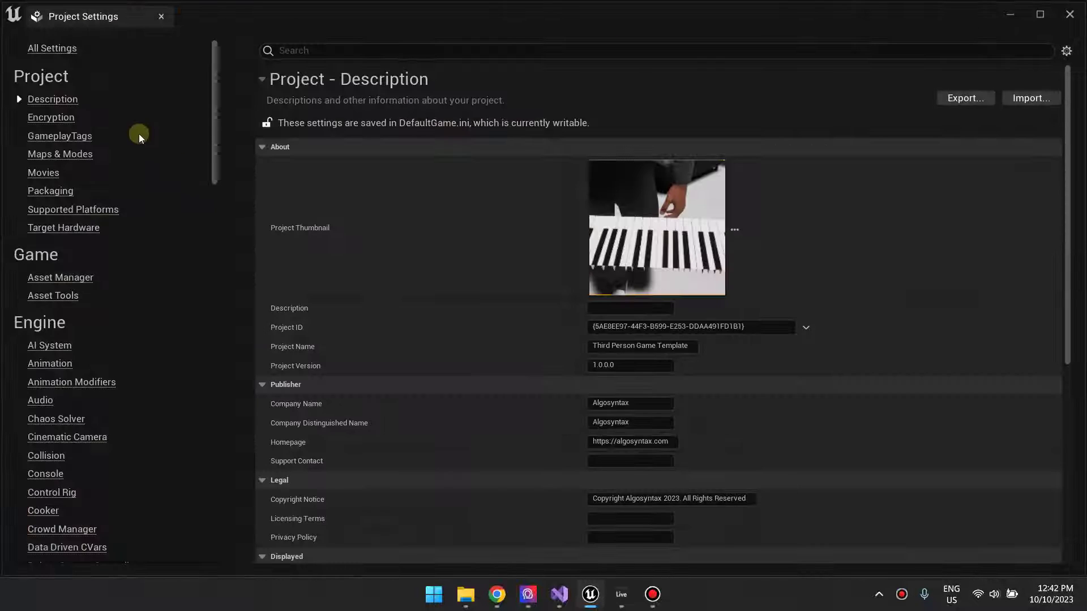
pyautogui.scroll(-3, 74, 212)
pyautogui.moveTo(210, 154); pyautogui.dragTo(171, 548)
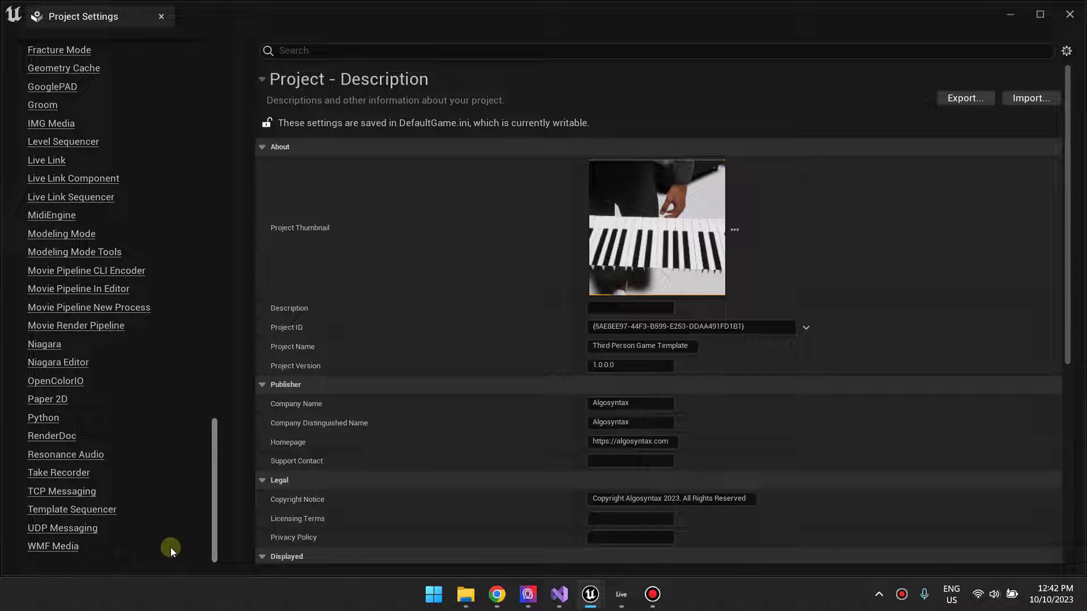
pyautogui.scroll(2, 67, 139)
pyautogui.scroll(3, 67, 140)
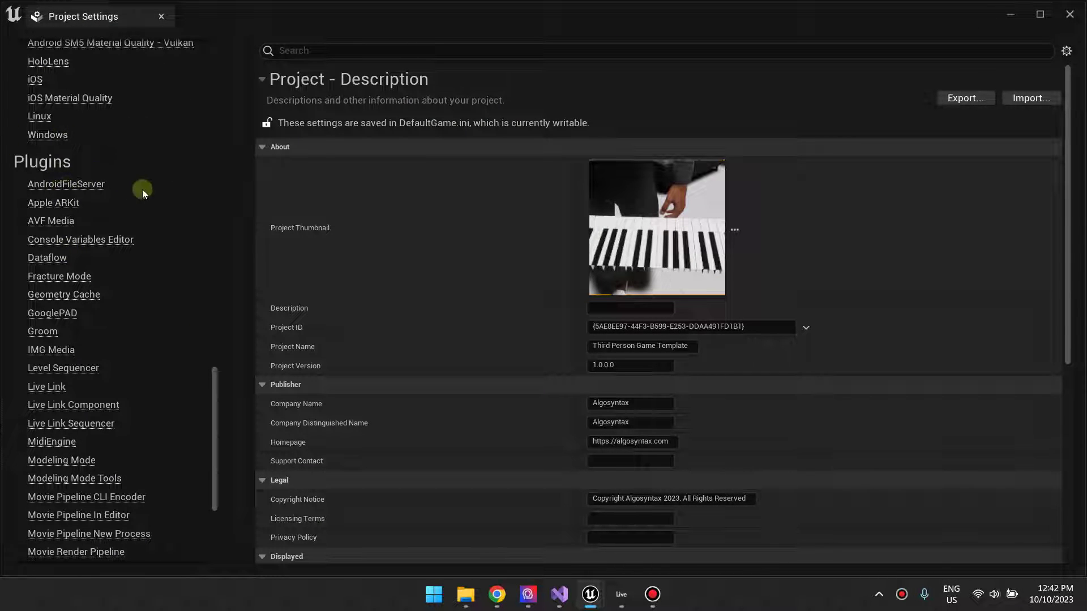
pyautogui.scroll(-5, 130, 209)
pyautogui.click(66, 237)
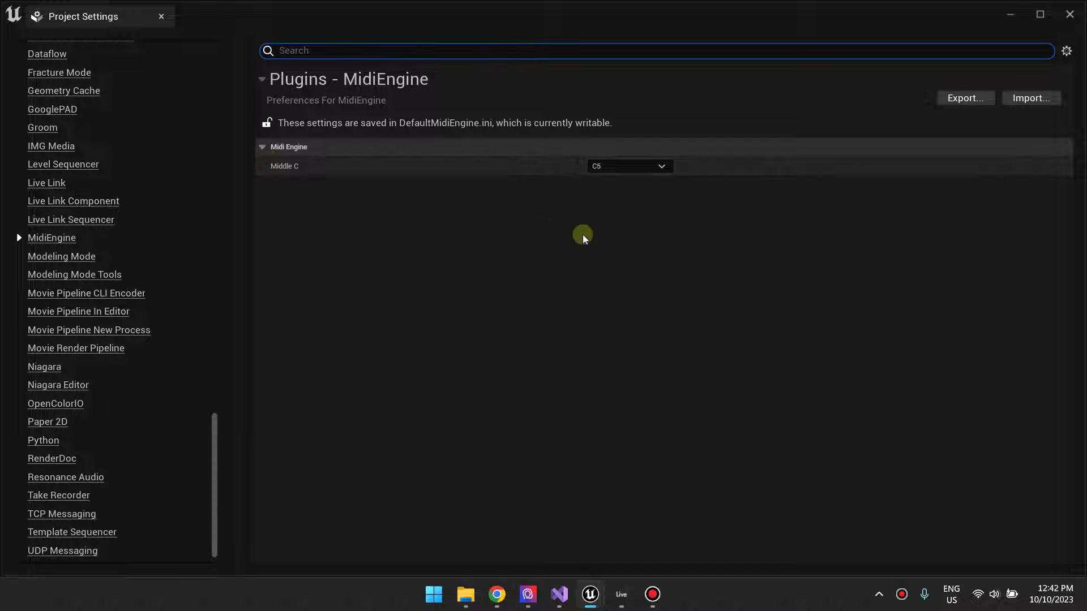
pyautogui.click(1071, 15)
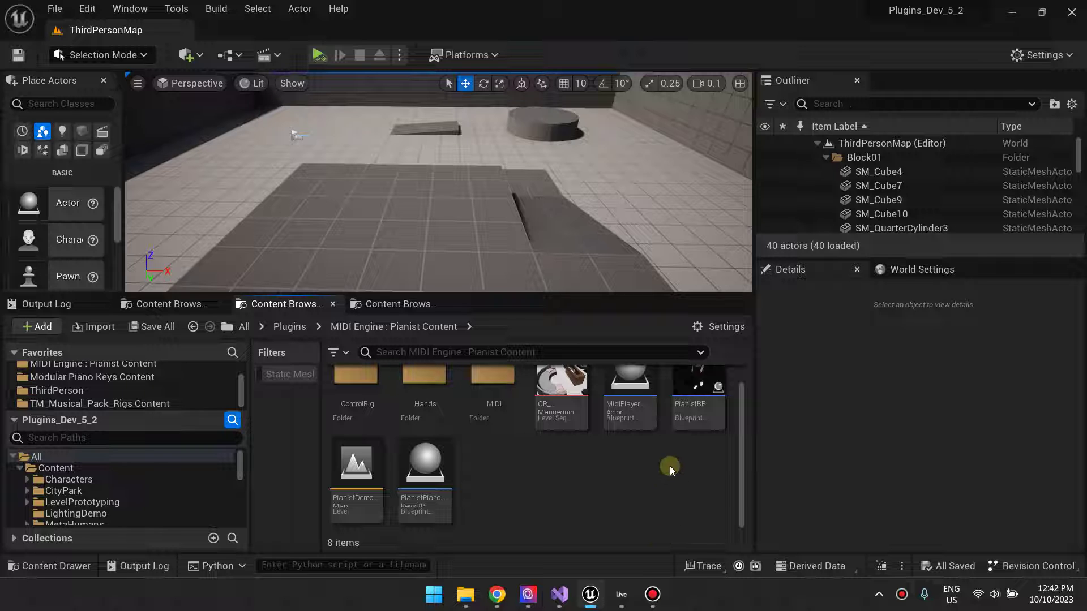
# Step: Drop EverFelt Part2MIDI.mid onto Ableton's MIDI tracks and open the Kick clip's C3 notes
pyautogui.click(614, 601)
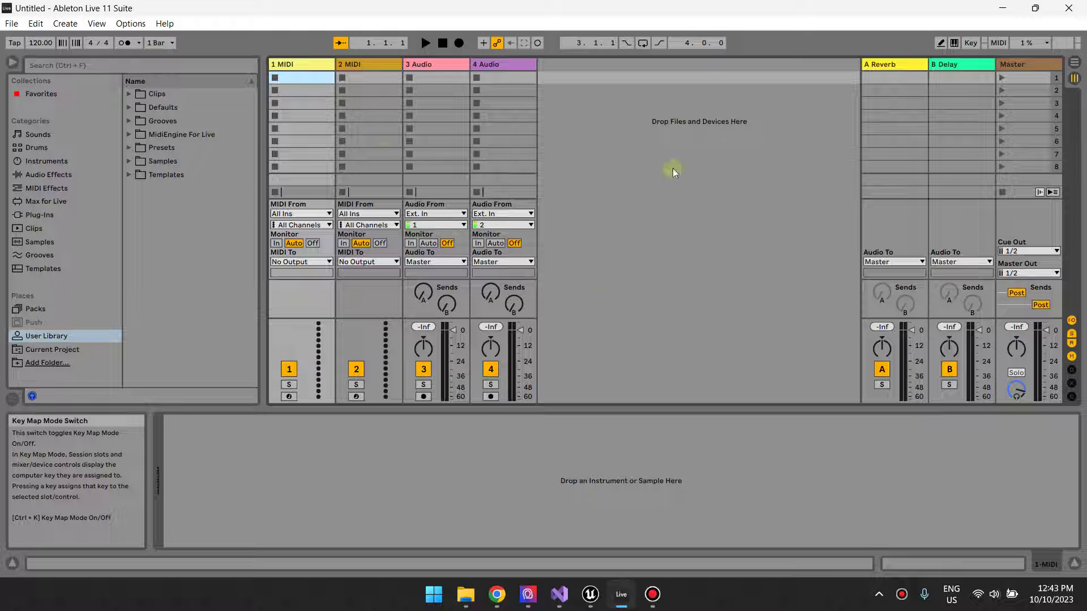
pyautogui.moveTo(467, 592)
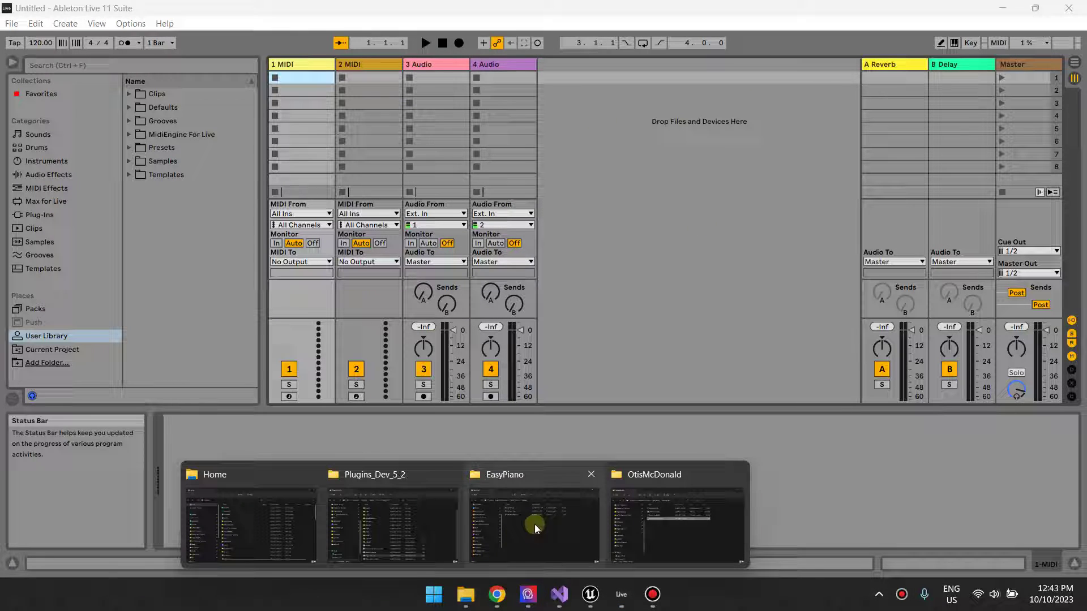
pyautogui.click(687, 511)
pyautogui.moveTo(595, 134); pyautogui.dragTo(863, 167)
pyautogui.moveTo(707, 327); pyautogui.dragTo(303, 80)
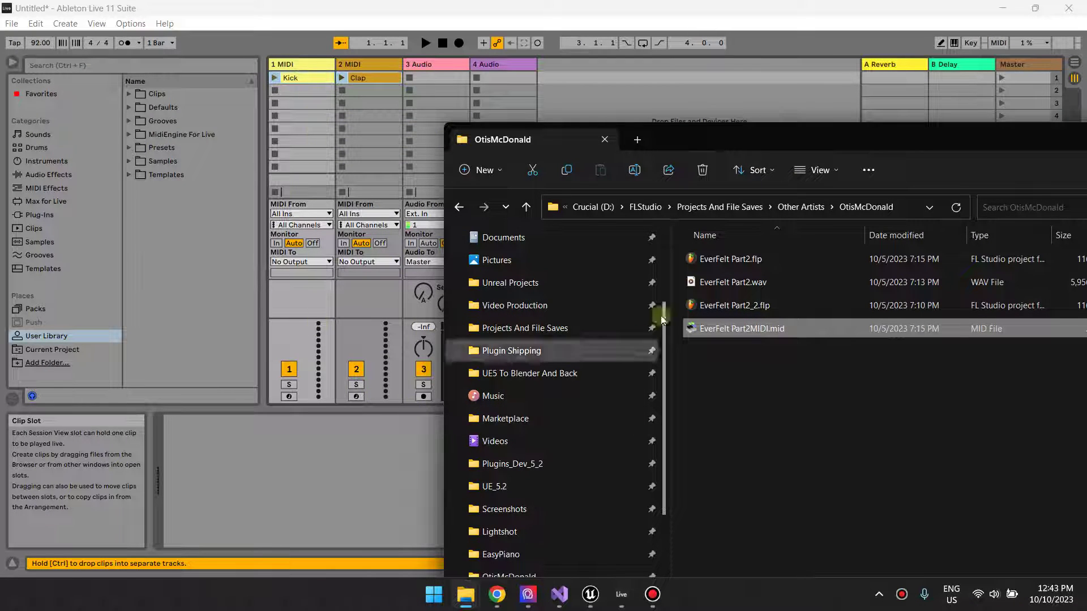
pyautogui.moveTo(1045, 142); pyautogui.dragTo(919, 157)
pyautogui.click(960, 158)
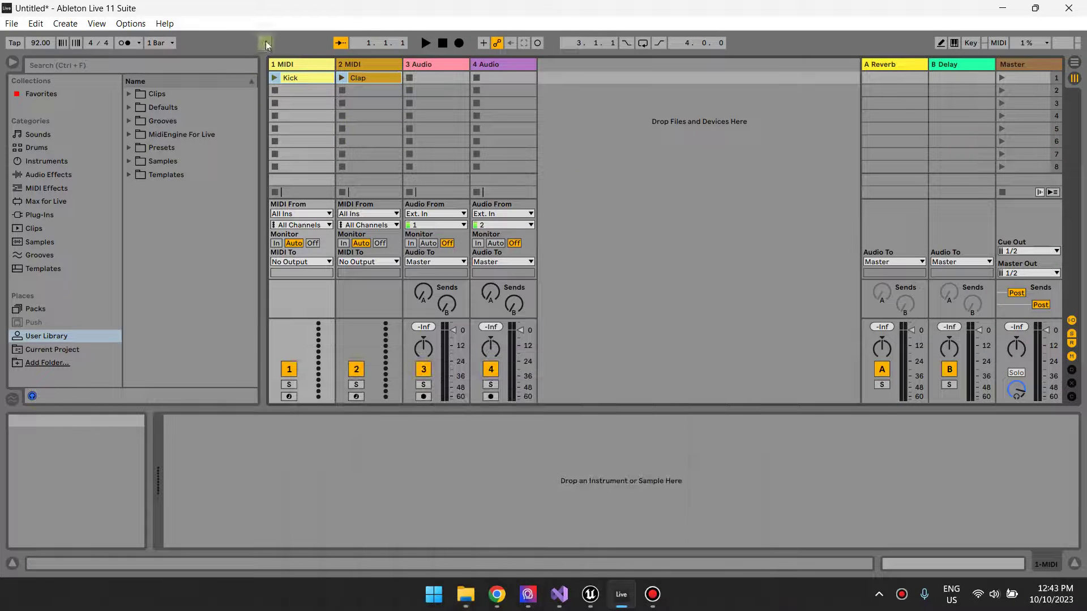
pyautogui.doubleClick(306, 78)
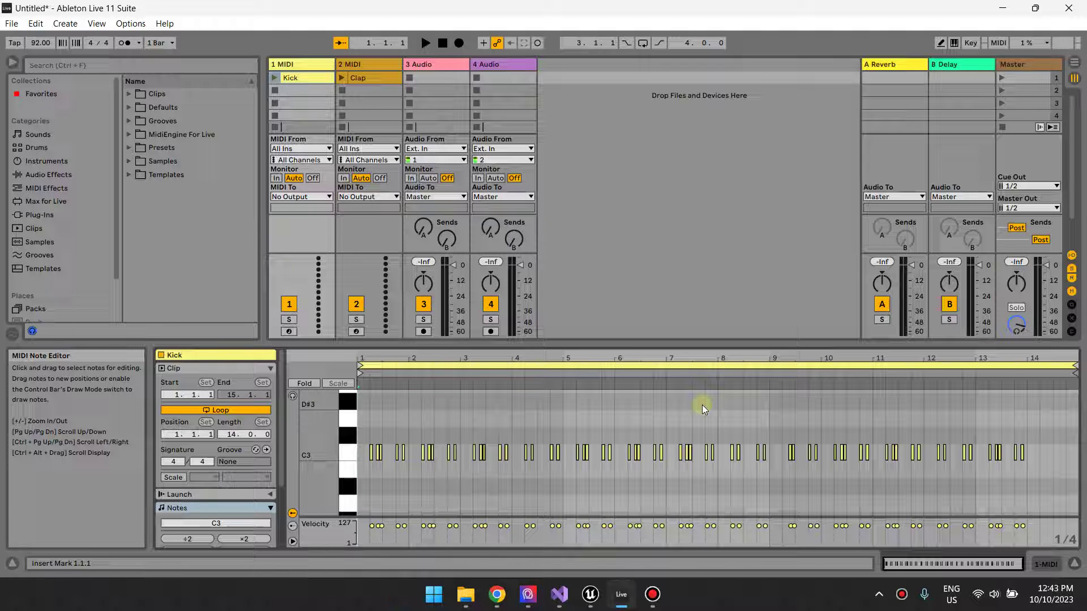
# Step: Launch FL Studio 20 from the Start search
pyautogui.press('super')
pyautogui.write('fl')
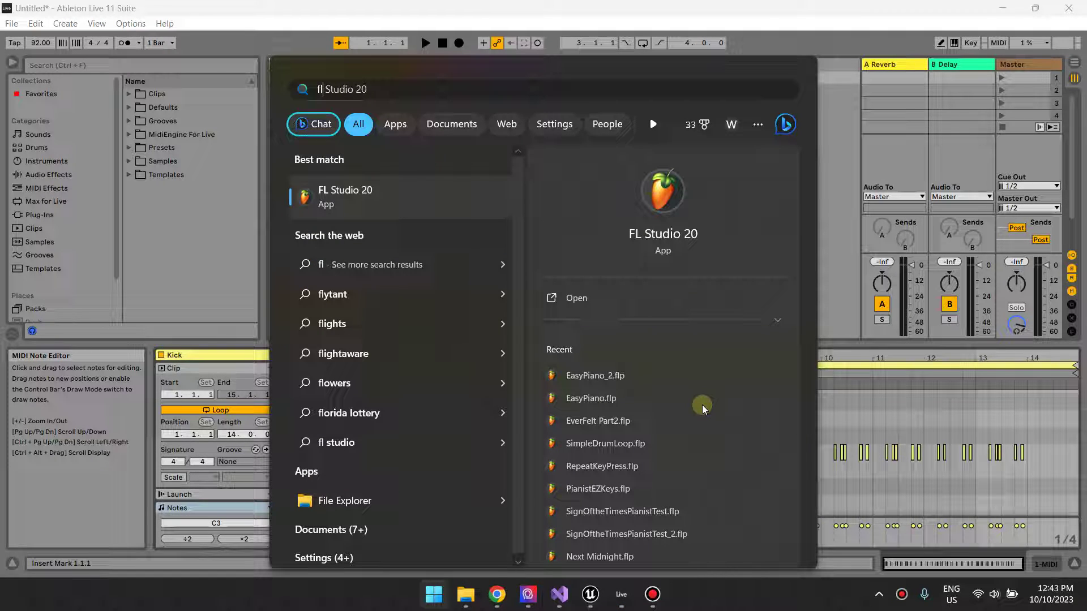
pyautogui.click(419, 206)
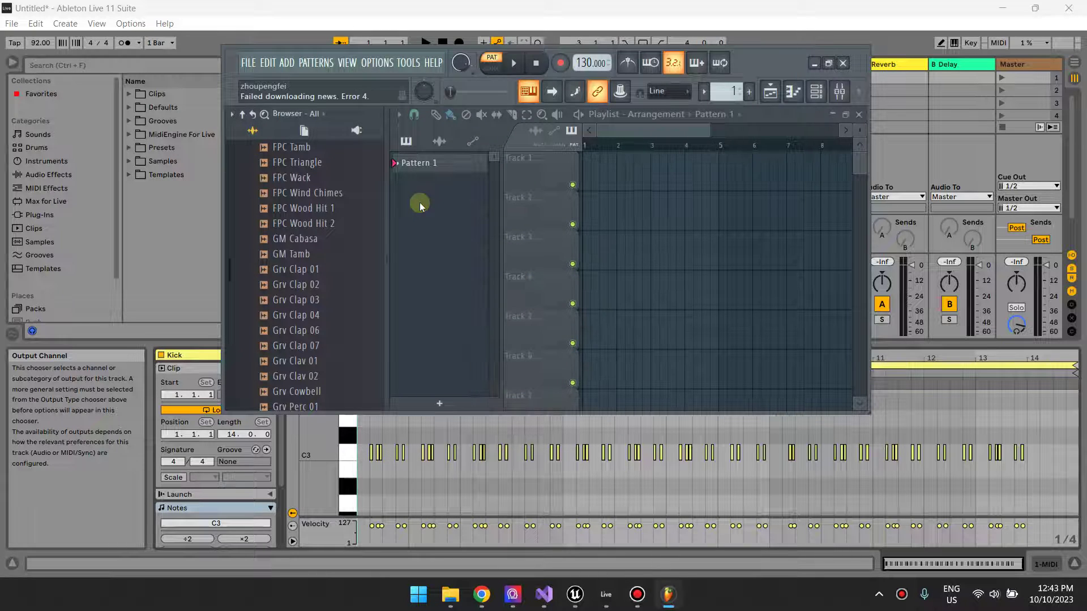
# Step: Import the EverFelt Part2MIDI MIDI file and accept the import settings
pyautogui.click(248, 63)
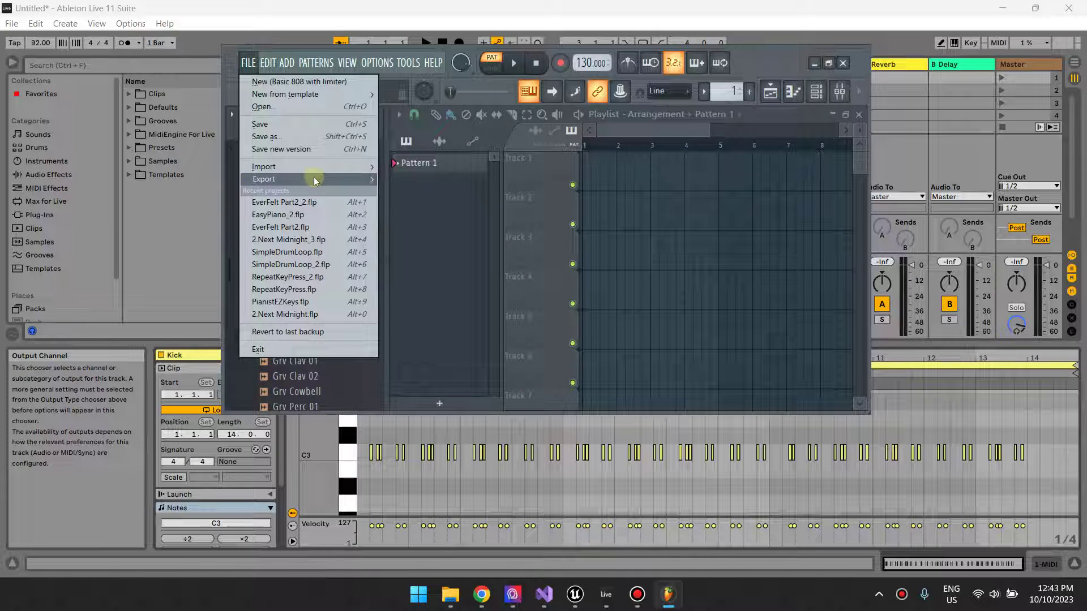
pyautogui.click(406, 195)
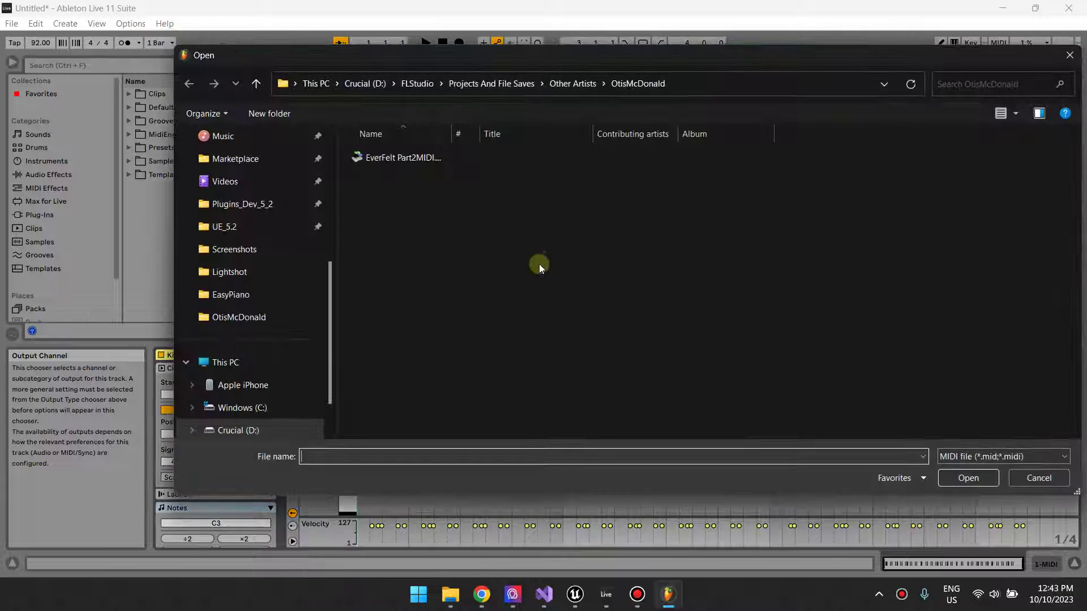
pyautogui.click(433, 158)
pyautogui.click(953, 488)
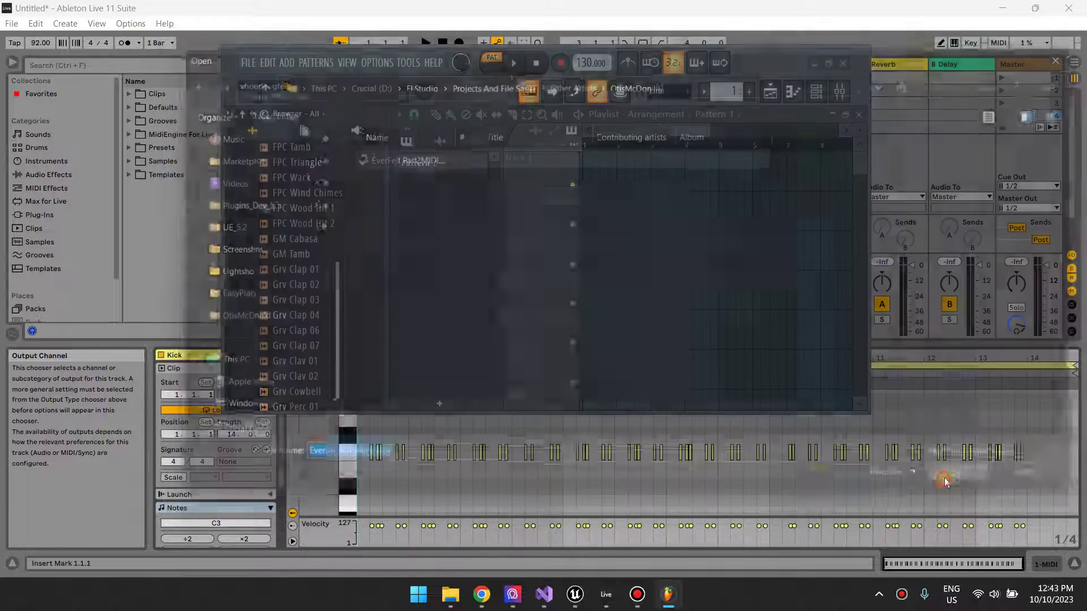
pyautogui.click(649, 374)
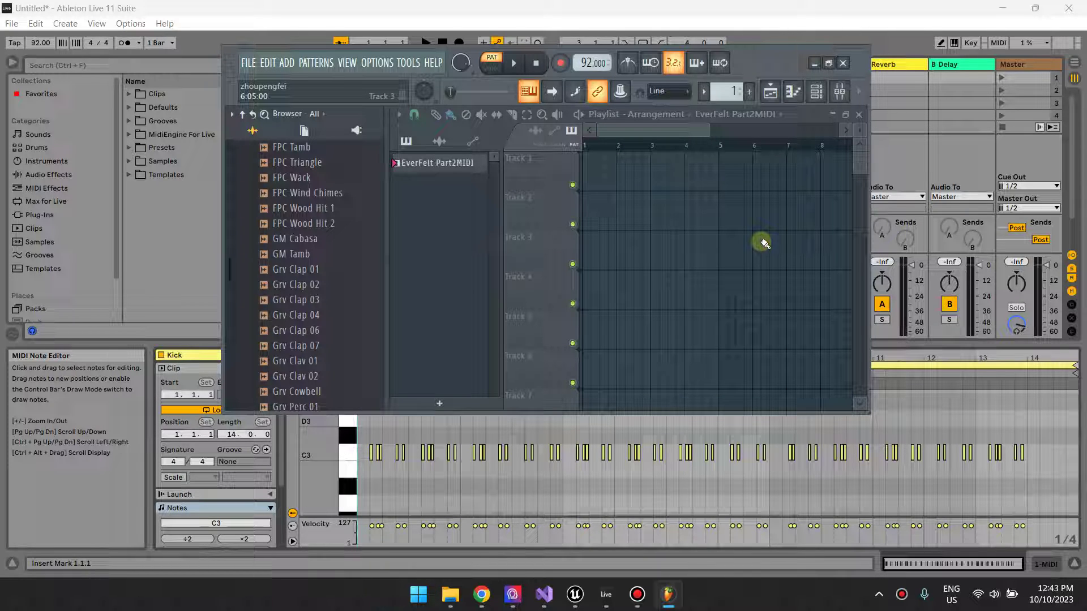
# Step: Show the Channel rack with Kick and Clap, docked across the top
pyautogui.click(820, 95)
pyautogui.click(706, 385)
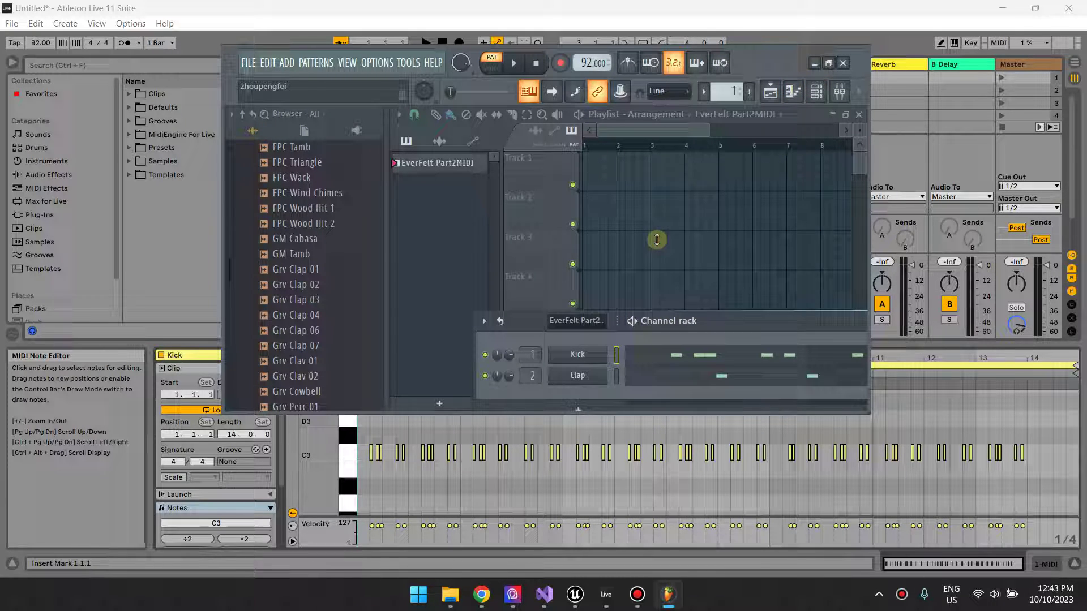
pyautogui.moveTo(742, 318); pyautogui.dragTo(655, 198)
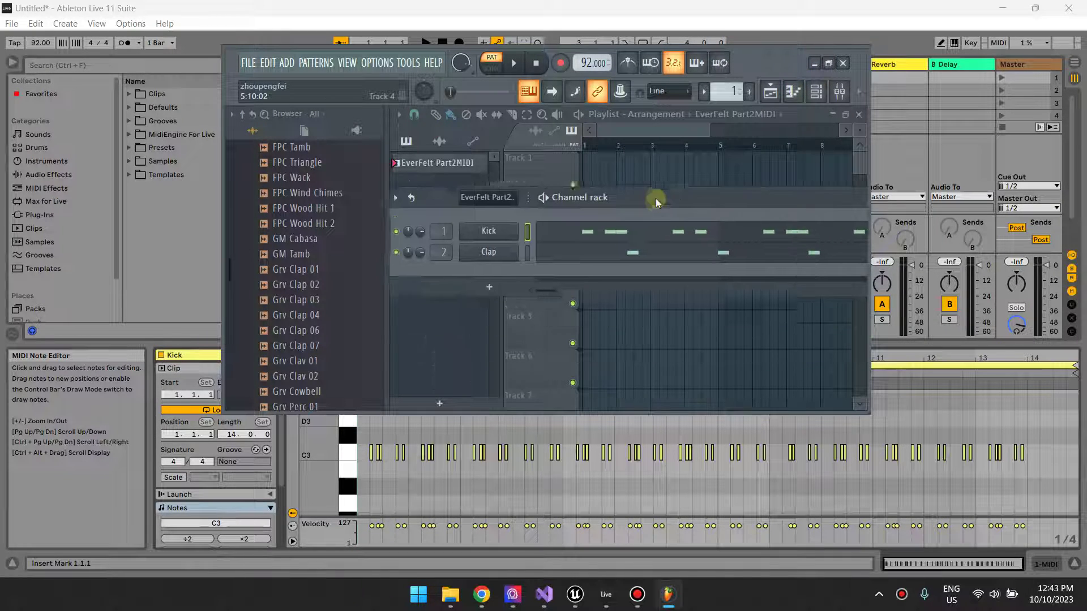
# Step: Open the Kick channel in the piano roll, showing its notes on C5
pyautogui.click(487, 220)
pyautogui.click(486, 223)
pyautogui.click(560, 222)
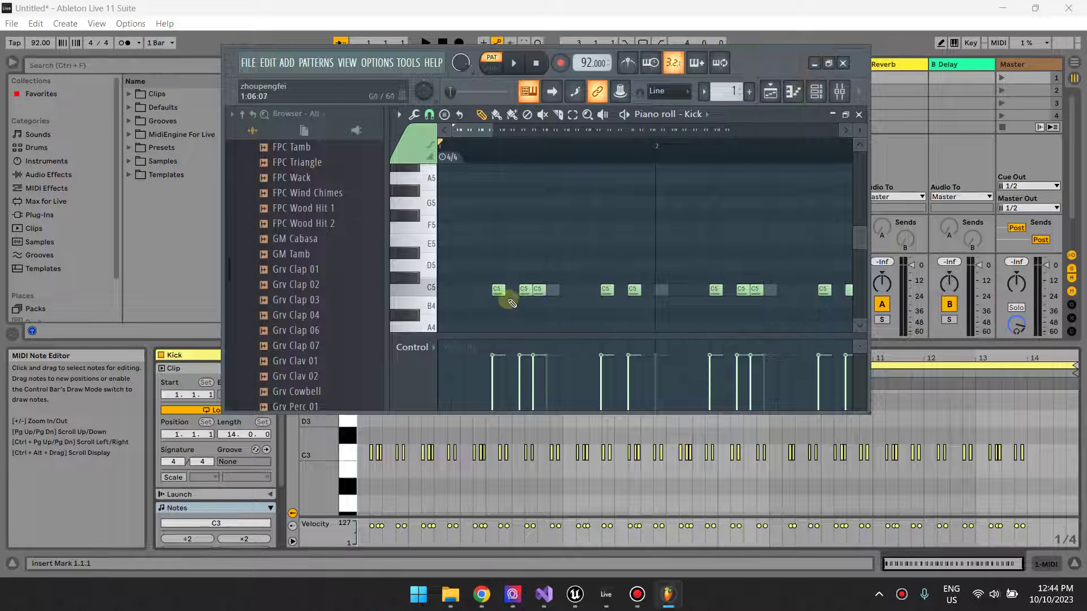
pyautogui.click(484, 276)
pyautogui.rightClick(486, 276)
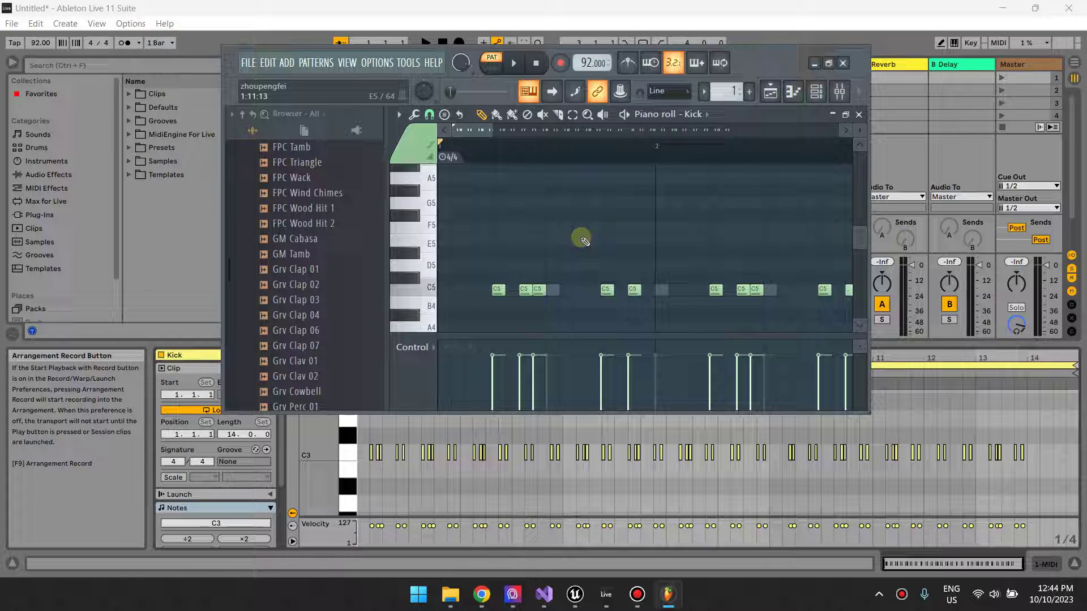
pyautogui.moveTo(450, 594)
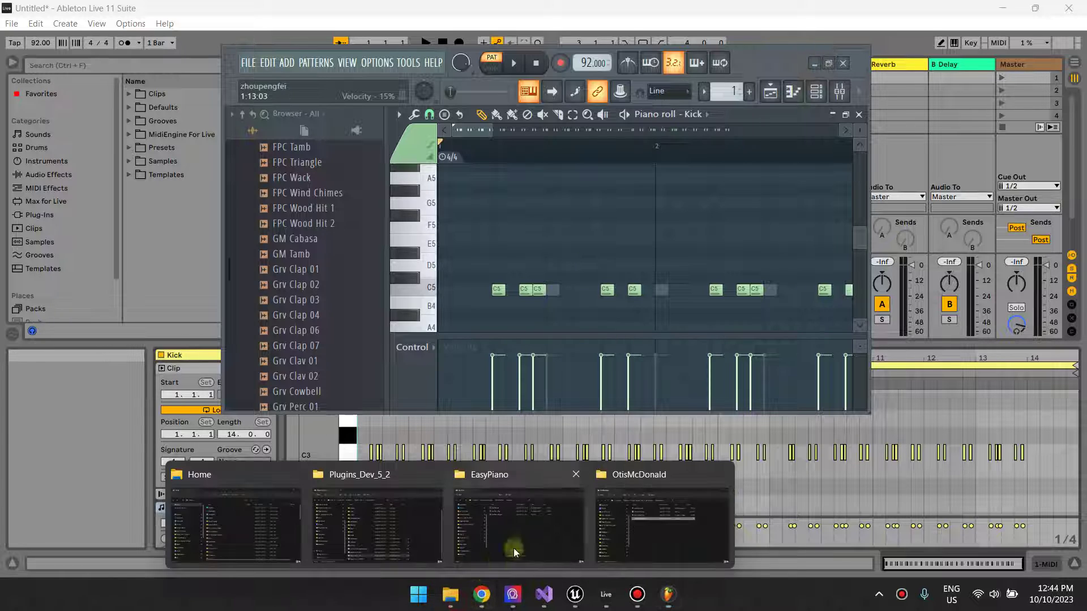
pyautogui.click(663, 506)
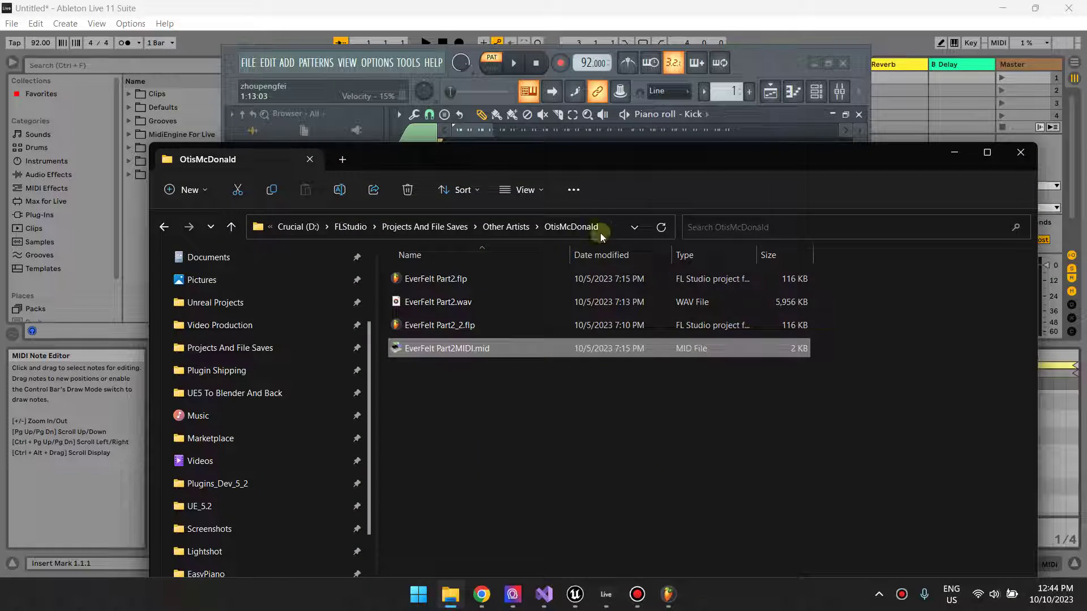
pyautogui.moveTo(670, 159); pyautogui.dragTo(893, 297)
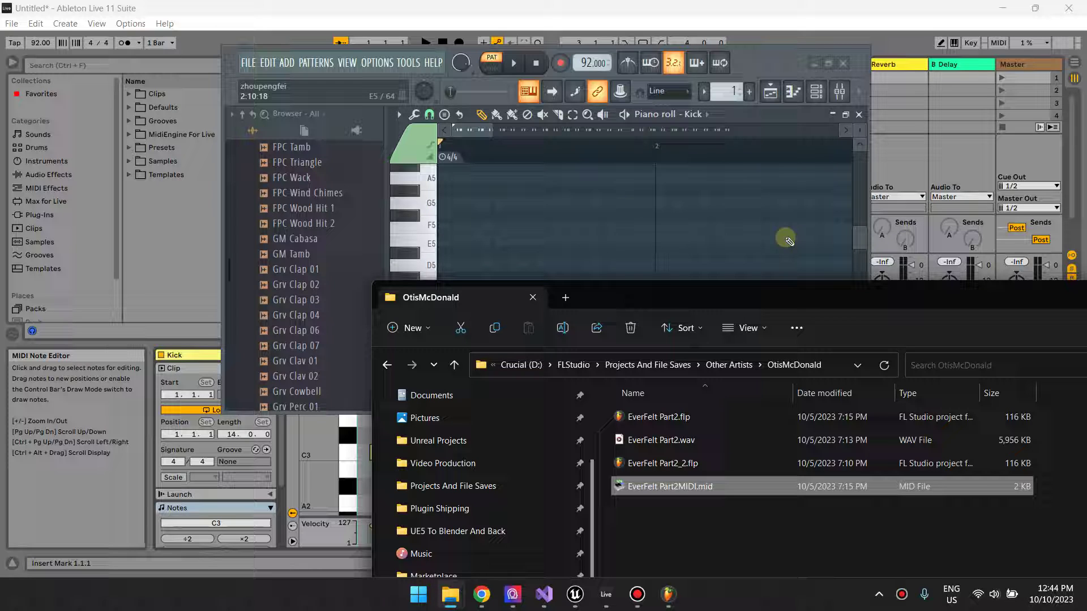
pyautogui.moveTo(857, 304); pyautogui.dragTo(845, 256)
pyautogui.moveTo(1029, 259); pyautogui.dragTo(946, 277)
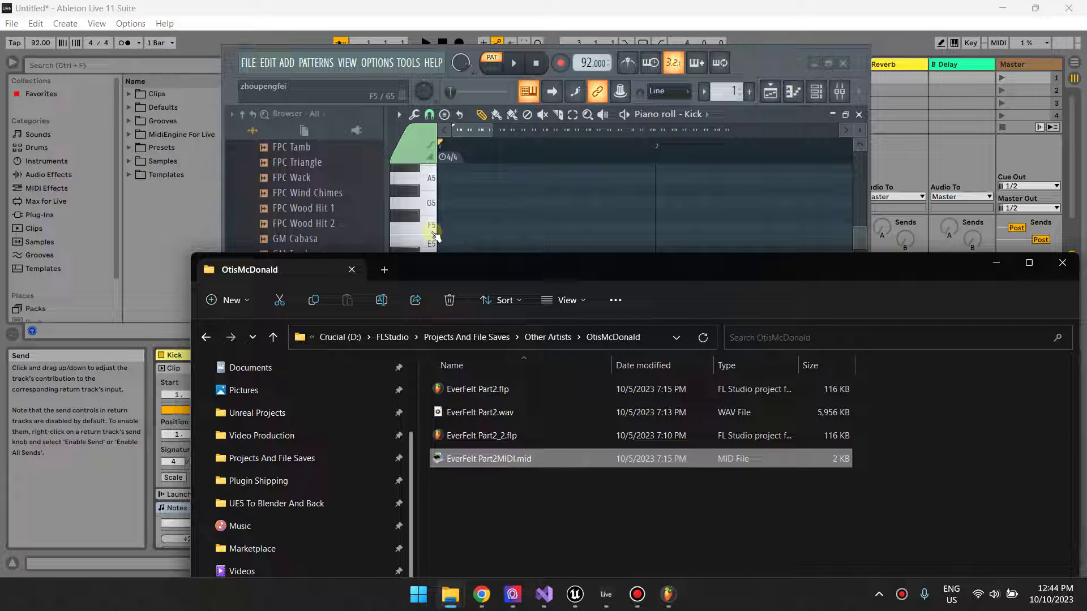
pyautogui.click(997, 263)
# Step: Move FL Studio aside, preview the C5 key, then minimize FL Studio to reveal Ableton
pyautogui.moveTo(761, 50); pyautogui.dragTo(864, 148)
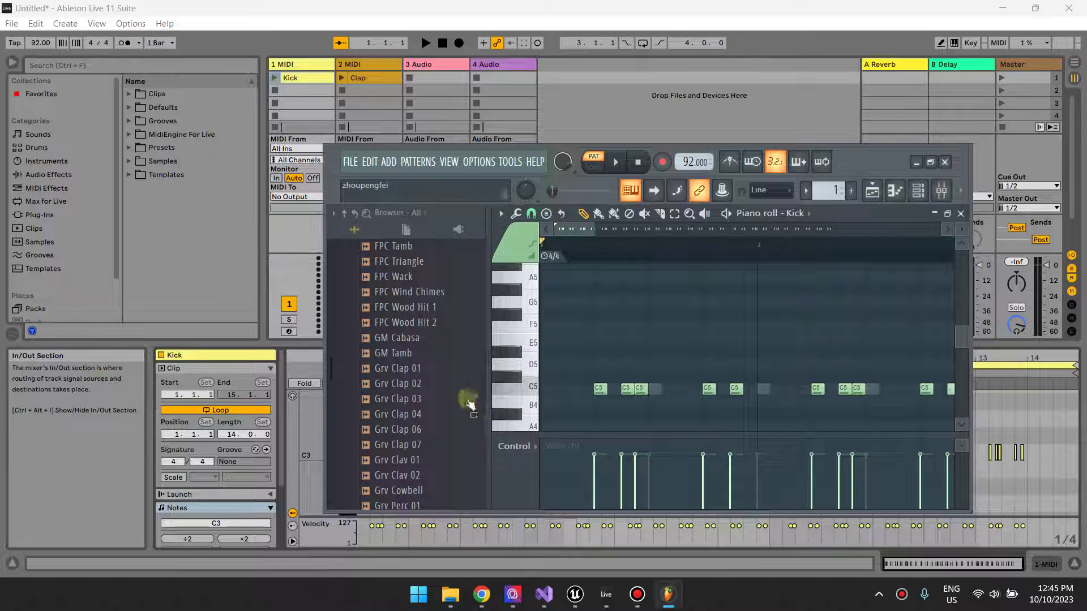
pyautogui.click(532, 388)
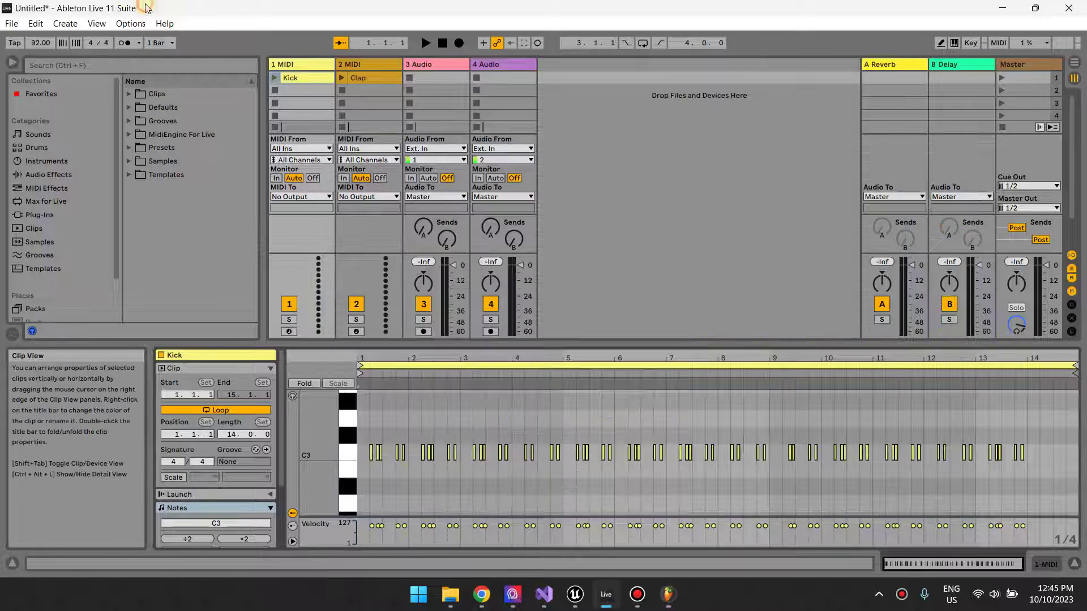
pyautogui.click(164, 125)
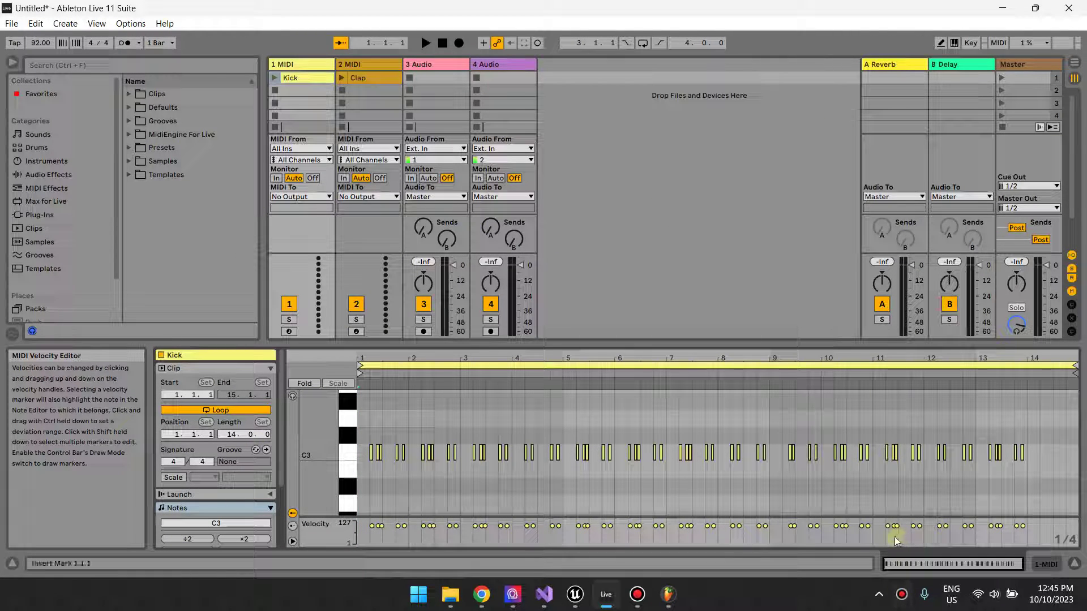
pyautogui.moveTo(679, 599)
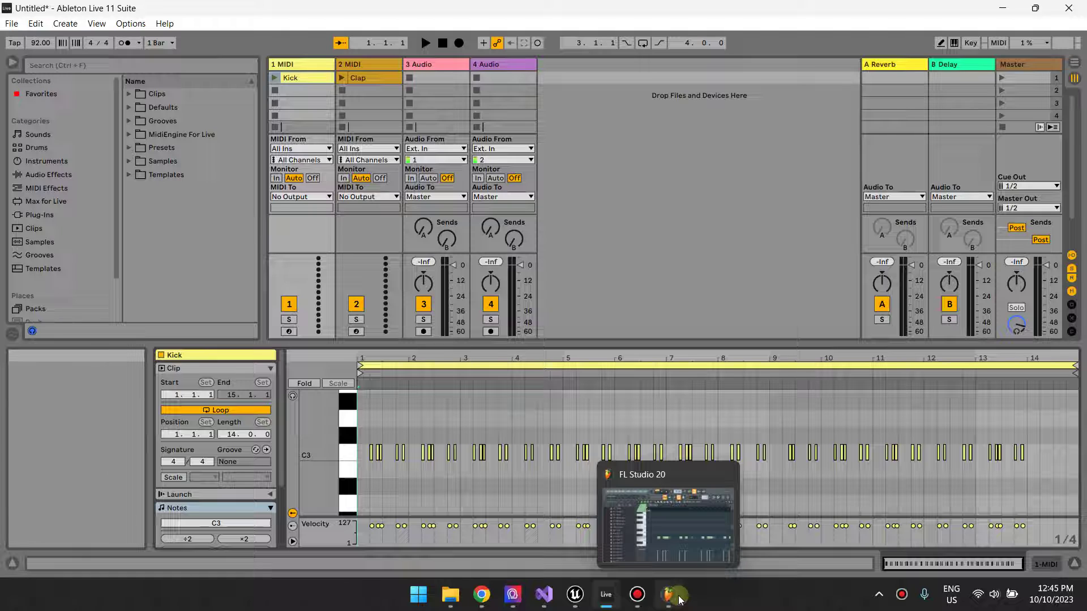
pyautogui.click(588, 595)
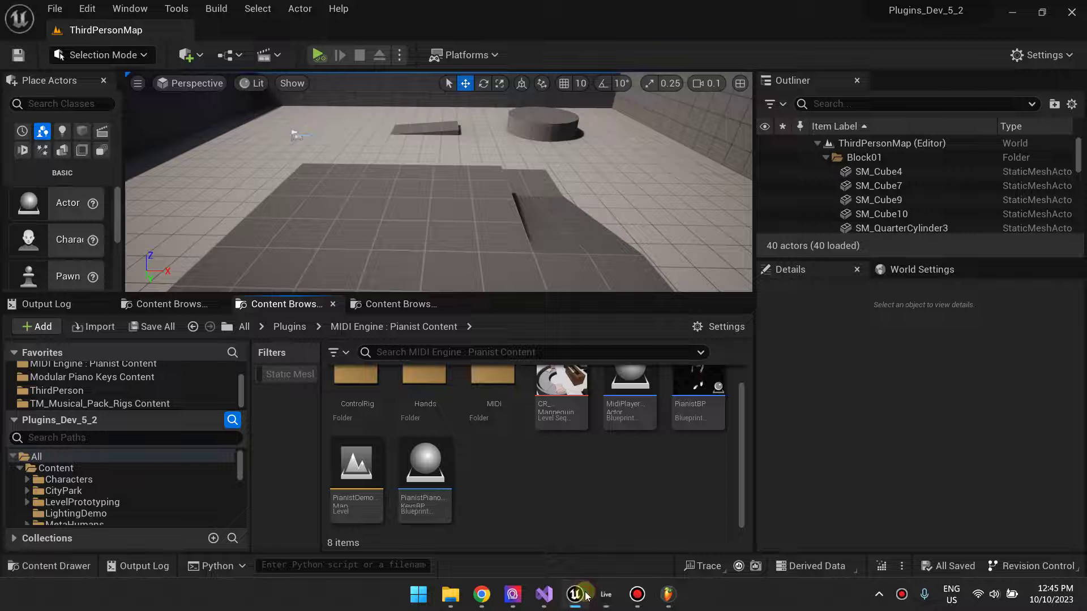
pyautogui.rightClick(492, 480)
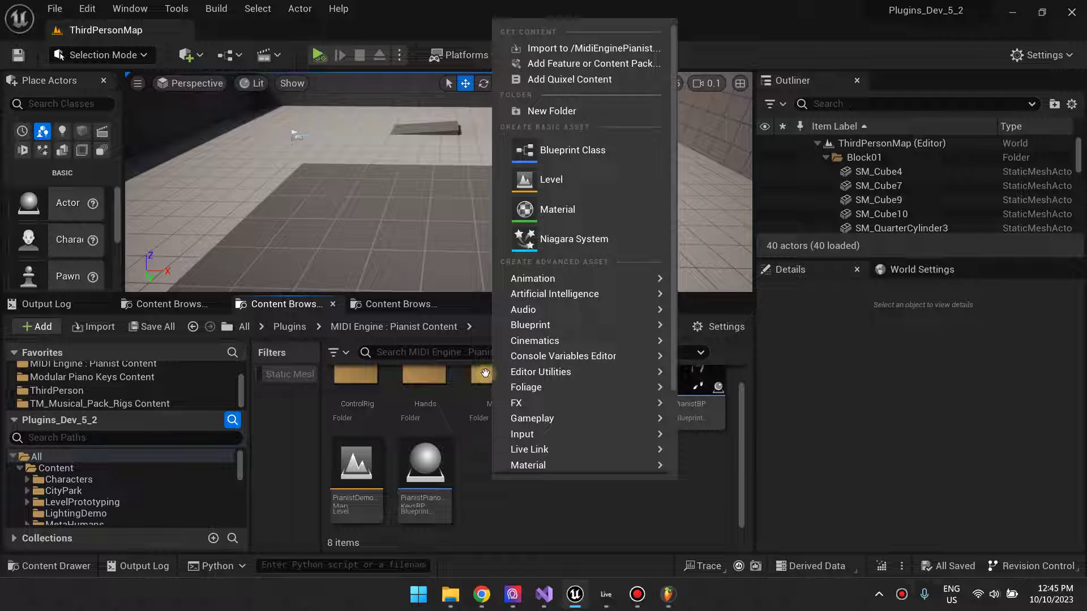
pyautogui.click(488, 415)
pyautogui.click(606, 594)
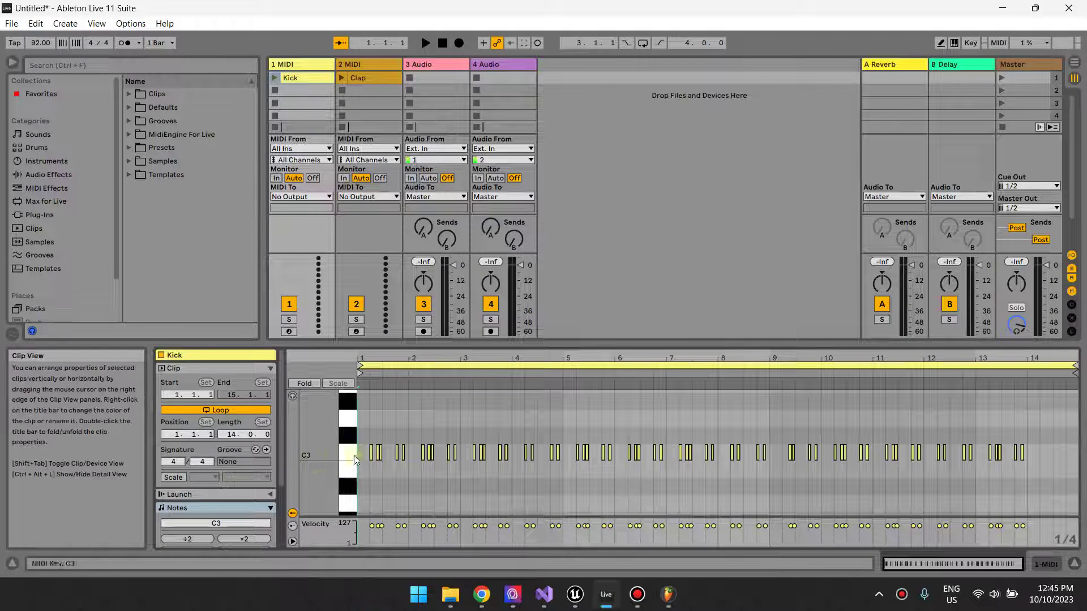
pyautogui.click(575, 594)
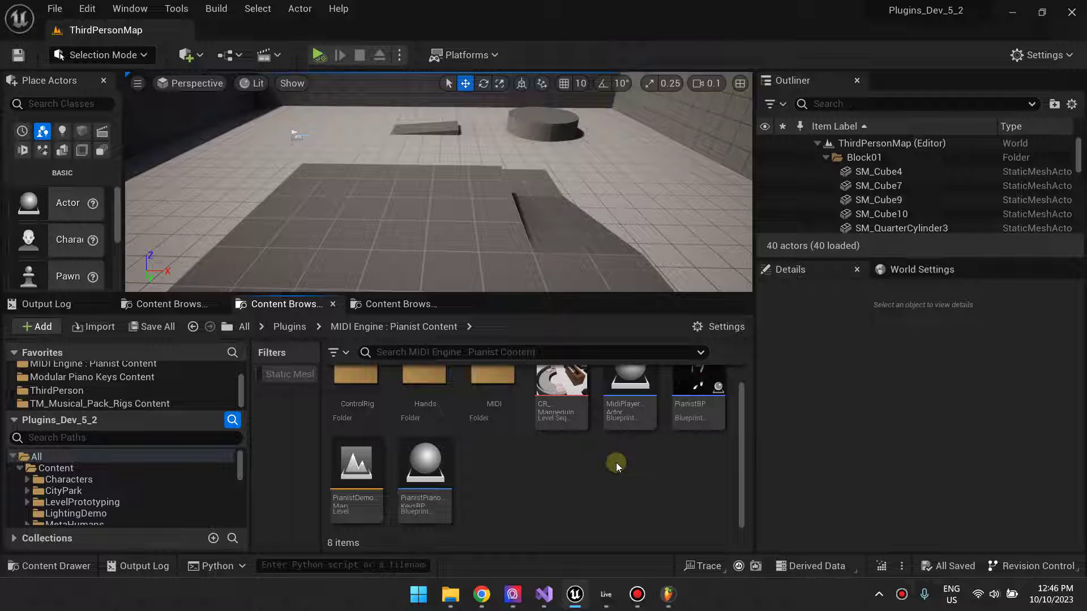
pyautogui.moveTo(670, 604)
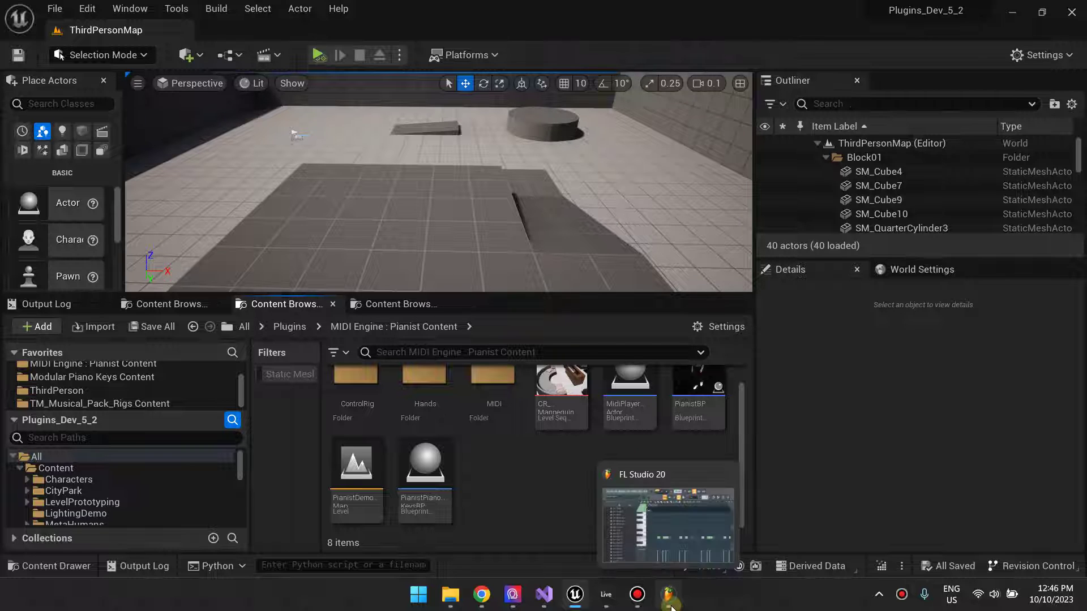
pyautogui.click(605, 594)
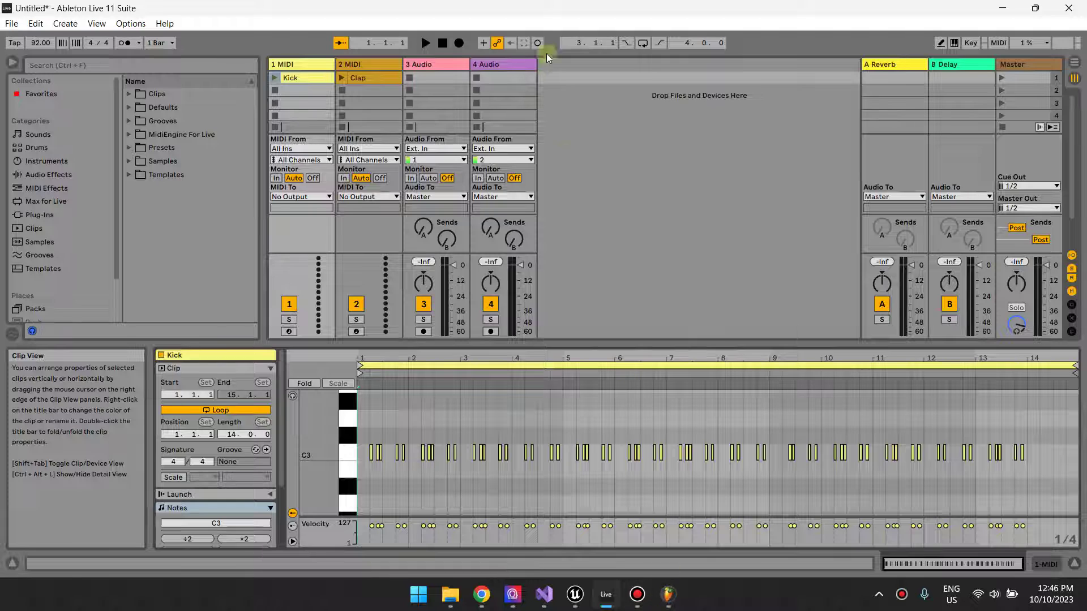
pyautogui.click(668, 603)
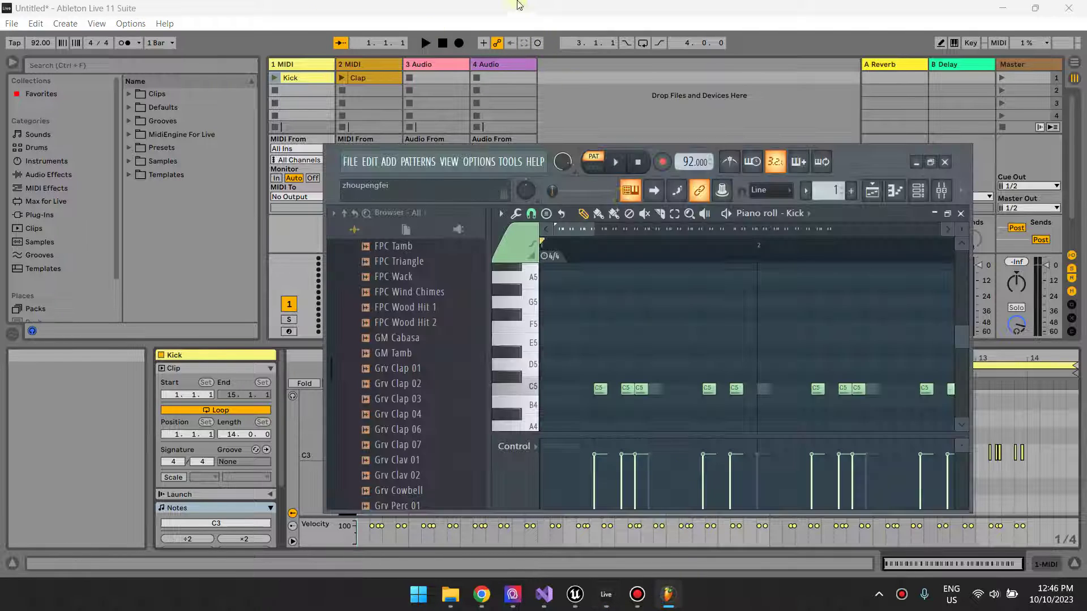
pyautogui.moveTo(668, 606)
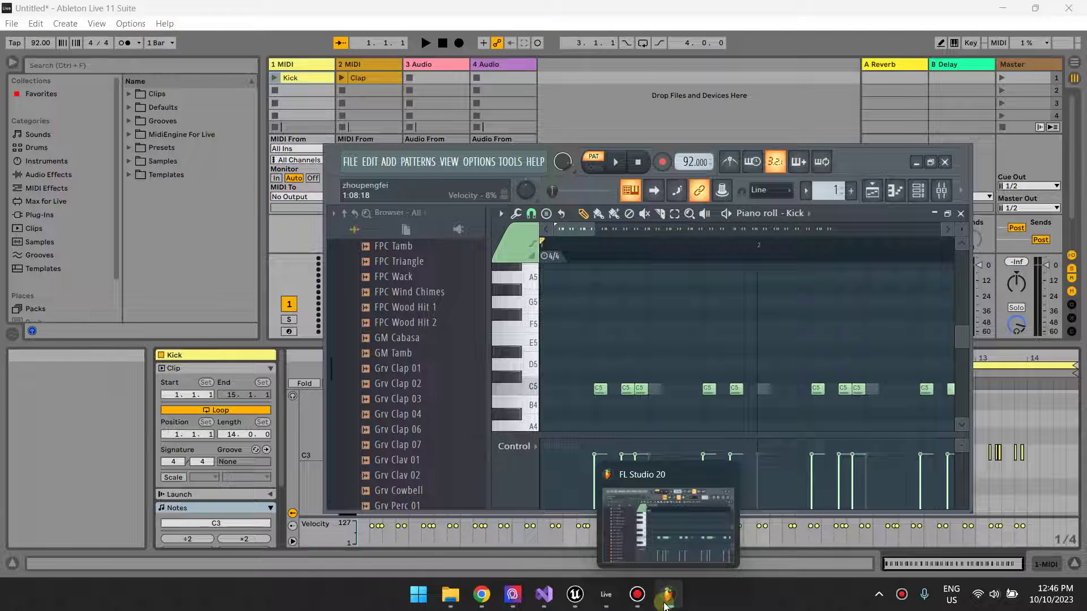
pyautogui.keyDown('ctrl'); pyautogui.moveTo(804, 374); pyautogui.dragTo(942, 399); pyautogui.keyUp('ctrl')
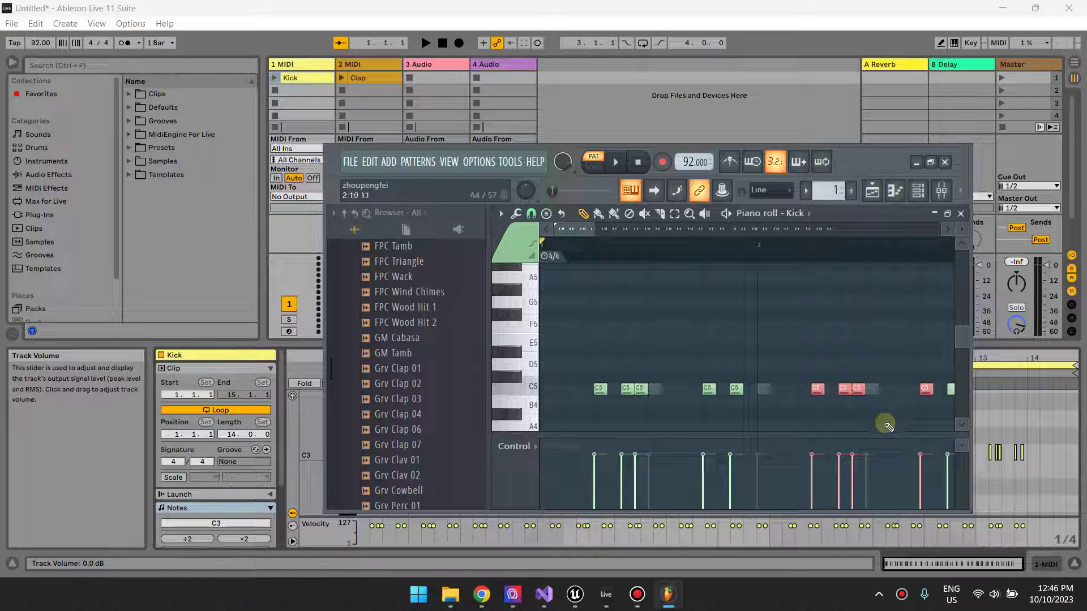
pyautogui.click(784, 359)
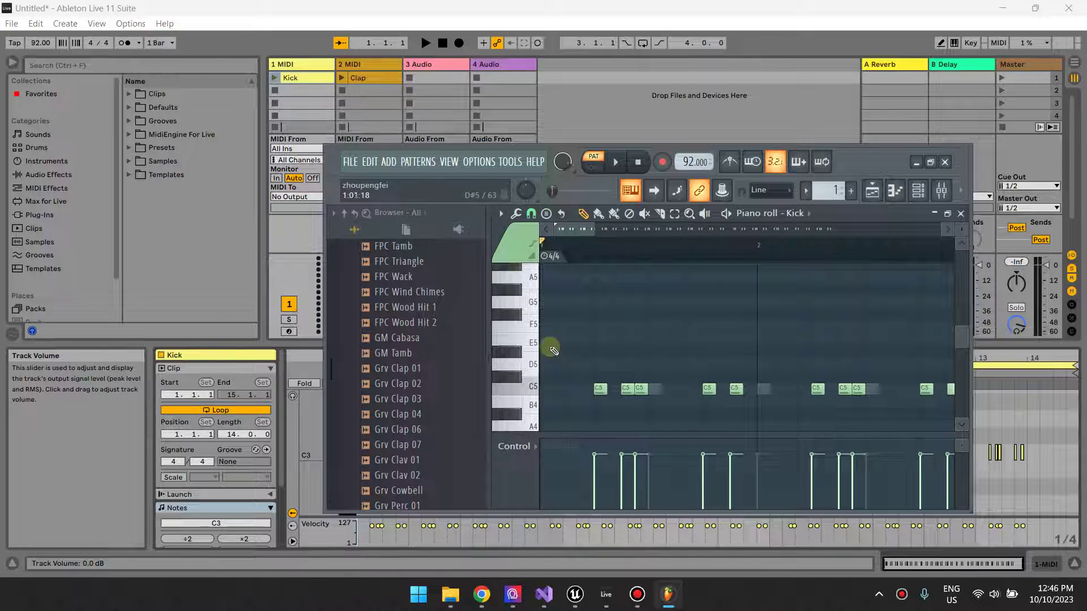
pyautogui.click(918, 162)
pyautogui.click(578, 601)
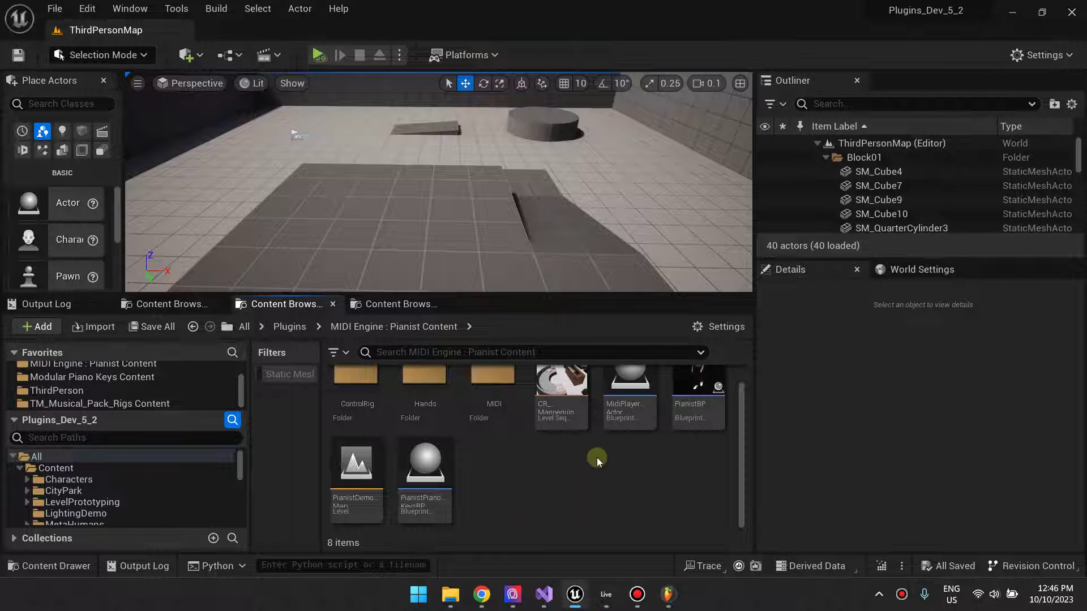
pyautogui.click(87, 9)
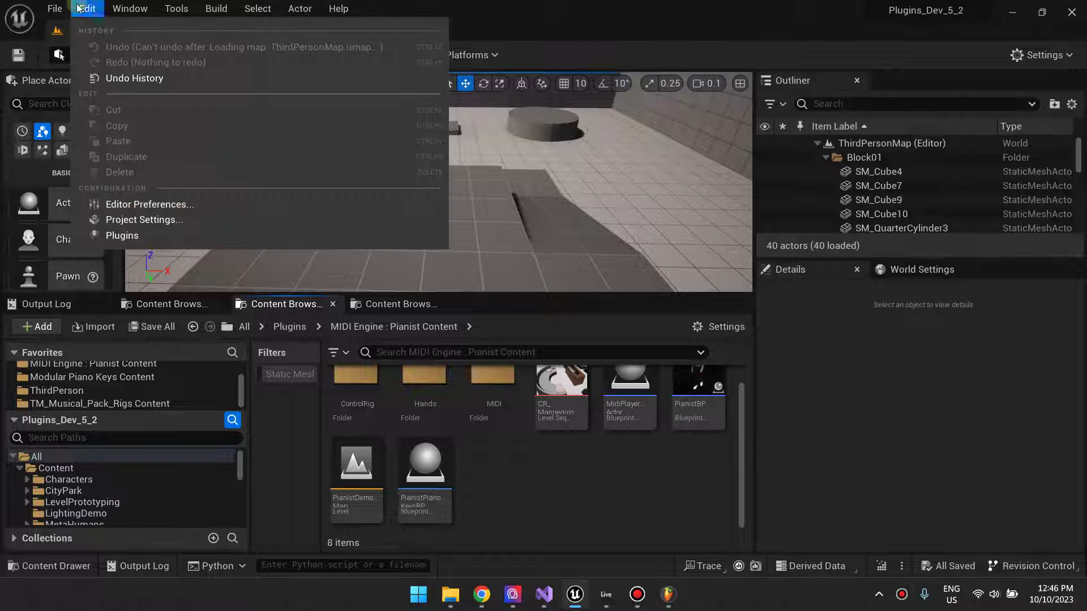
pyautogui.click(156, 220)
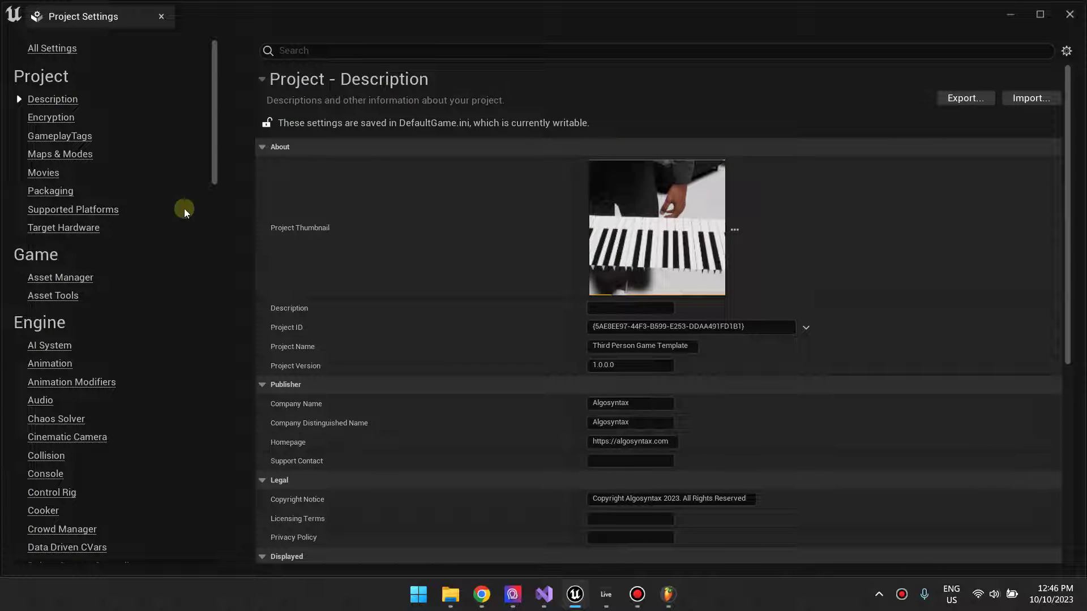
pyautogui.moveTo(213, 150); pyautogui.dragTo(223, 582)
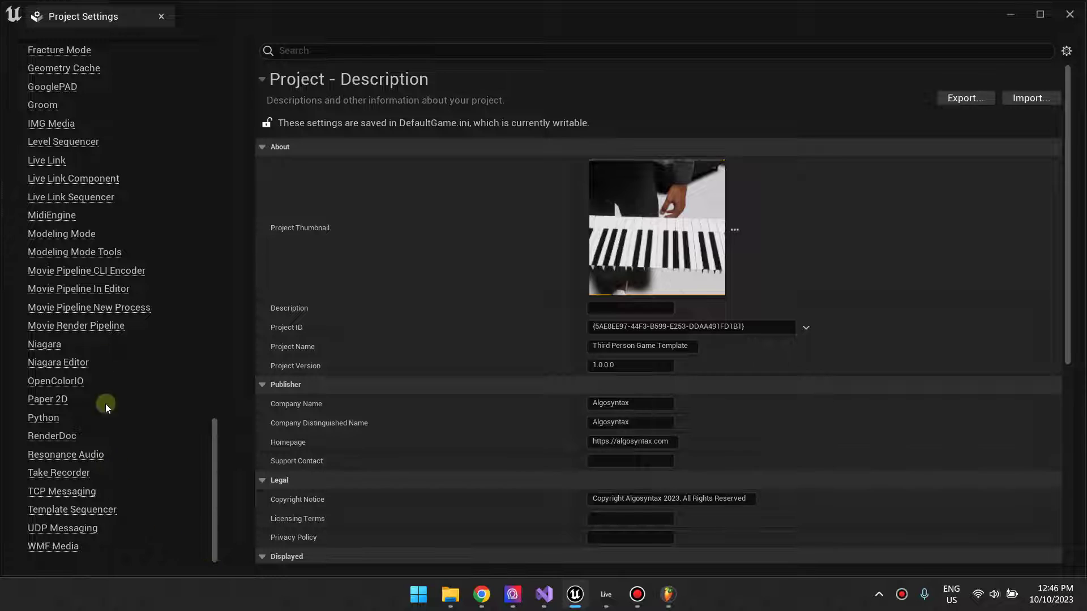
pyautogui.click(52, 216)
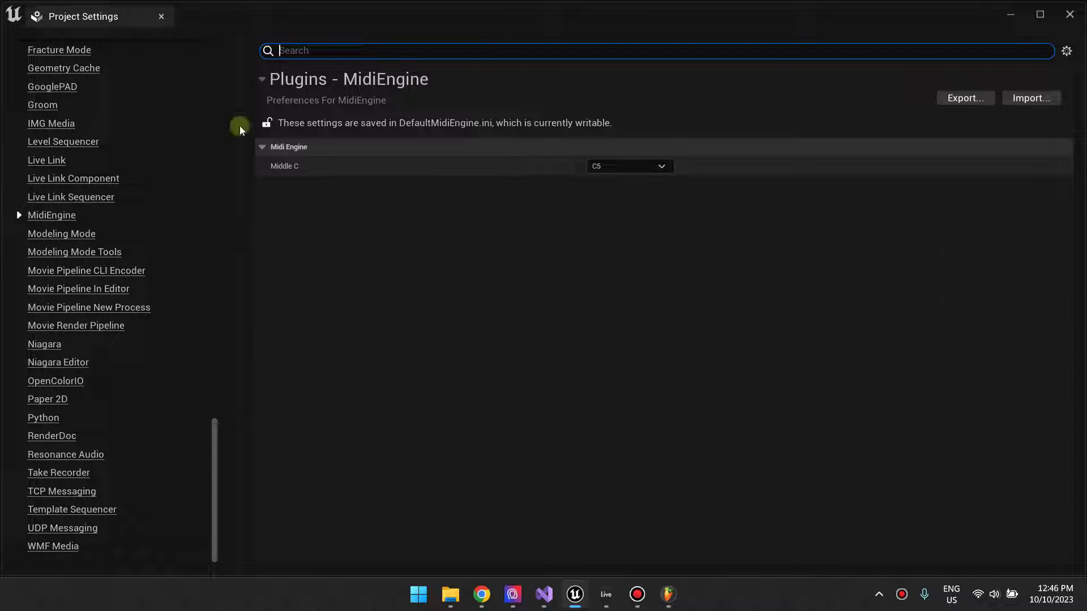
pyautogui.click(663, 597)
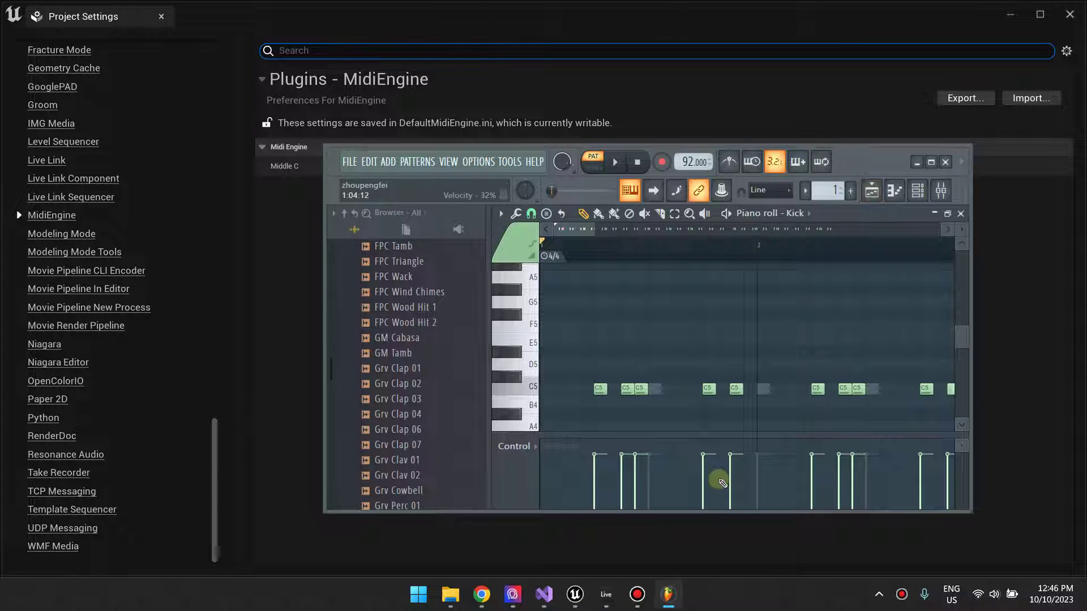
pyautogui.click(761, 310)
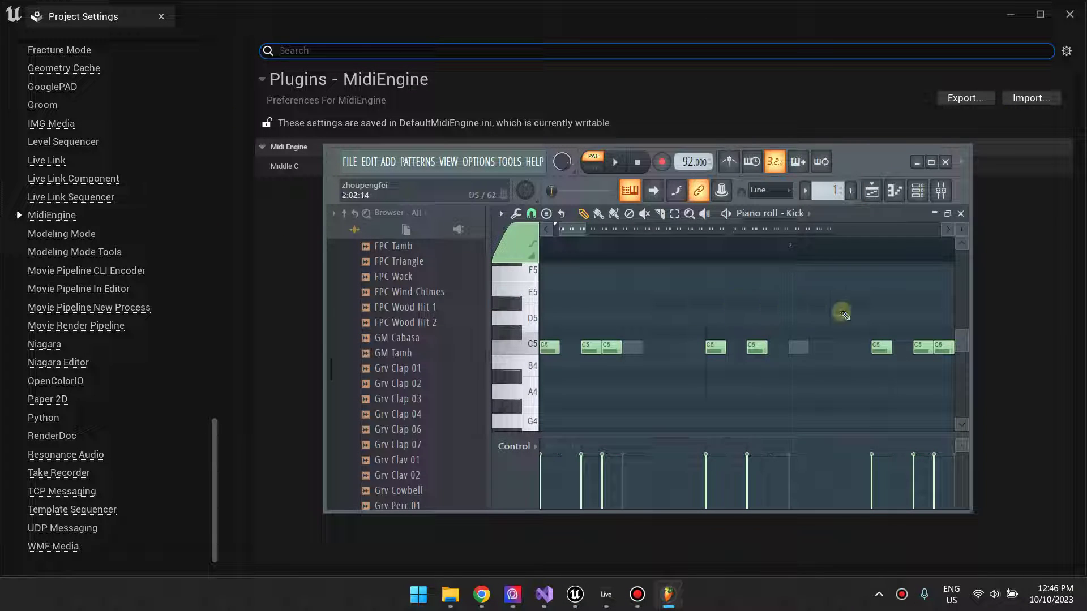
pyautogui.click(919, 162)
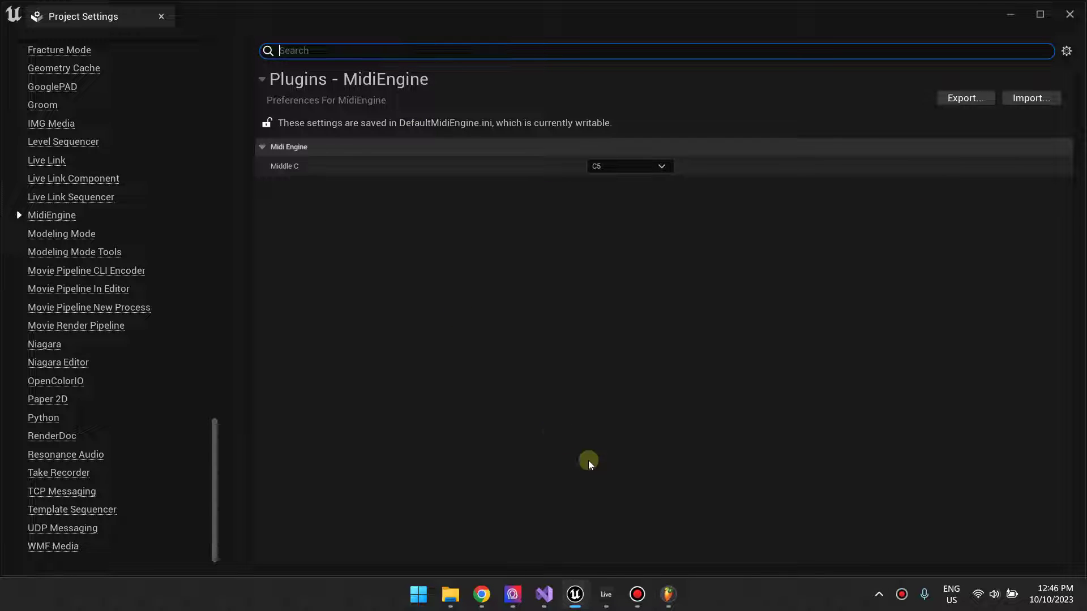
pyautogui.click(606, 596)
pyautogui.click(607, 602)
pyautogui.click(597, 384)
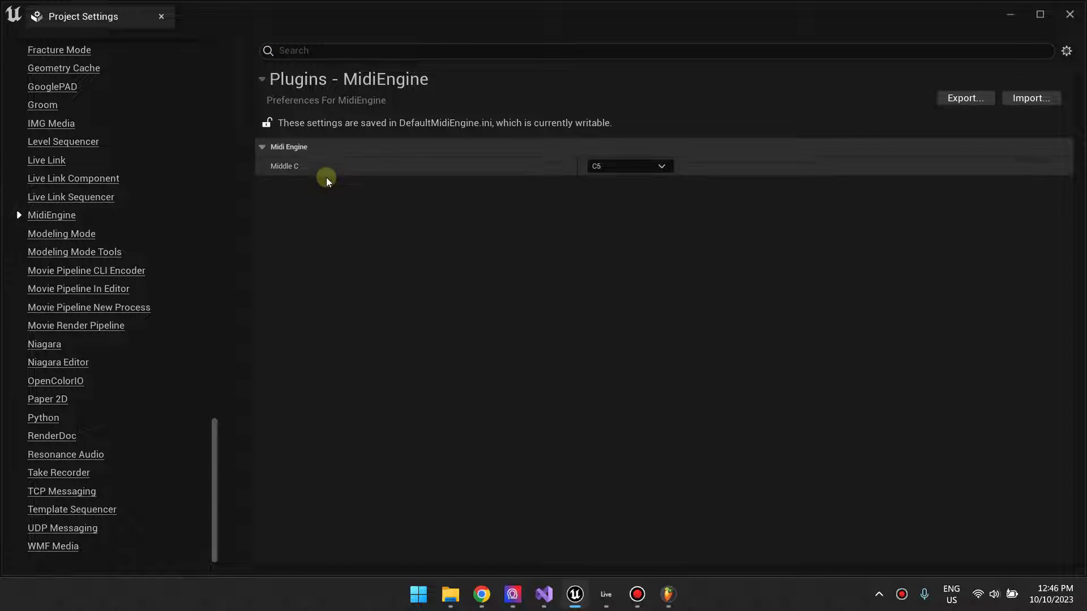
# Step: Import EverFelt Part2MIDI.mid from the OtisMcDonald folder into the Content Browser
pyautogui.click(1010, 14)
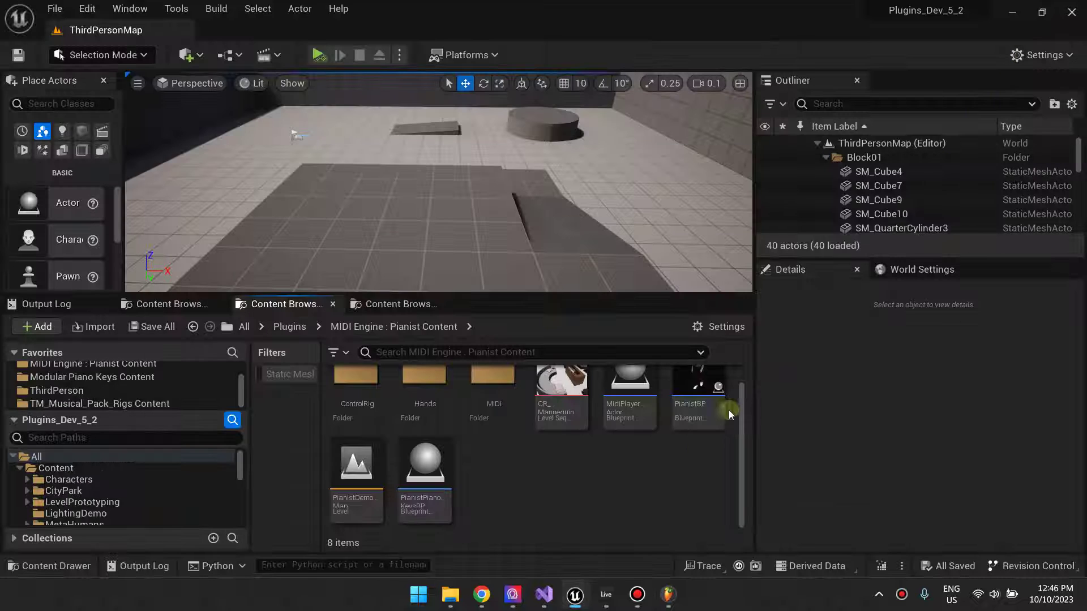
pyautogui.rightClick(508, 502)
pyautogui.click(572, 63)
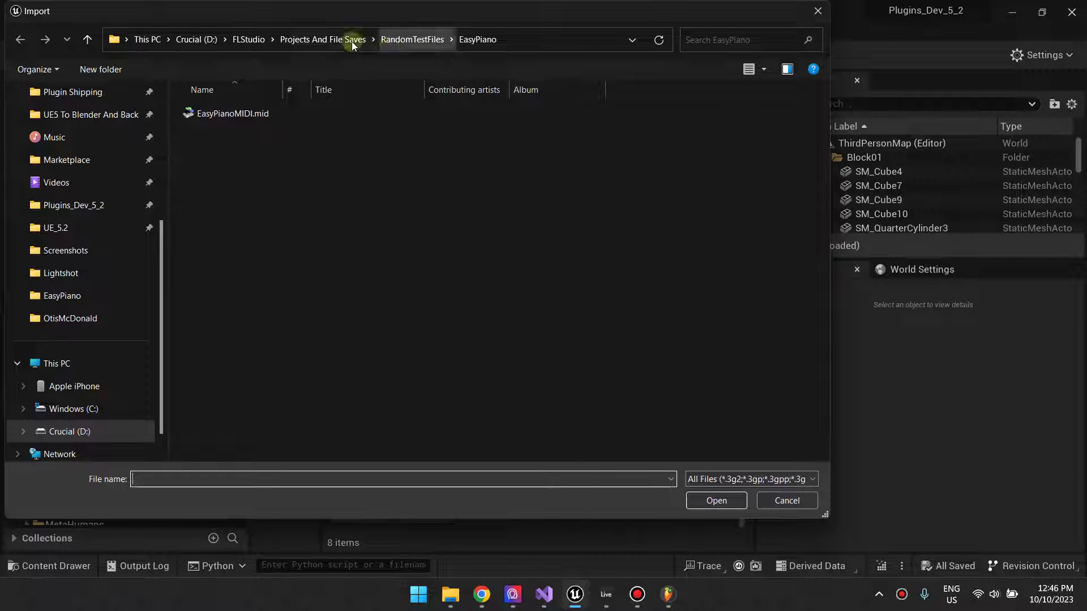
pyautogui.click(352, 42)
pyautogui.doubleClick(255, 206)
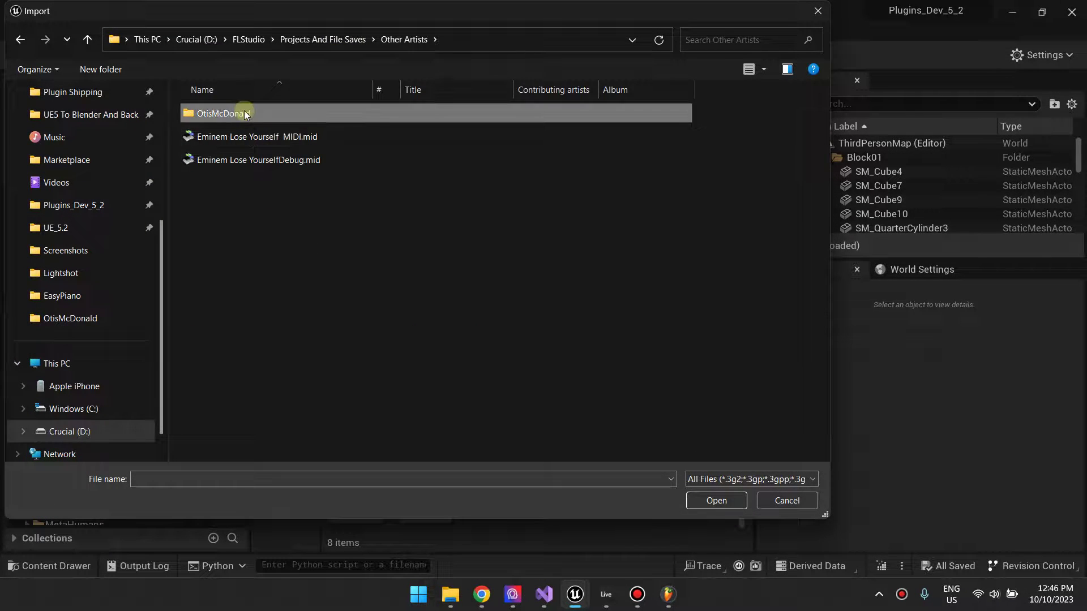
pyautogui.doubleClick(246, 115)
pyautogui.doubleClick(260, 135)
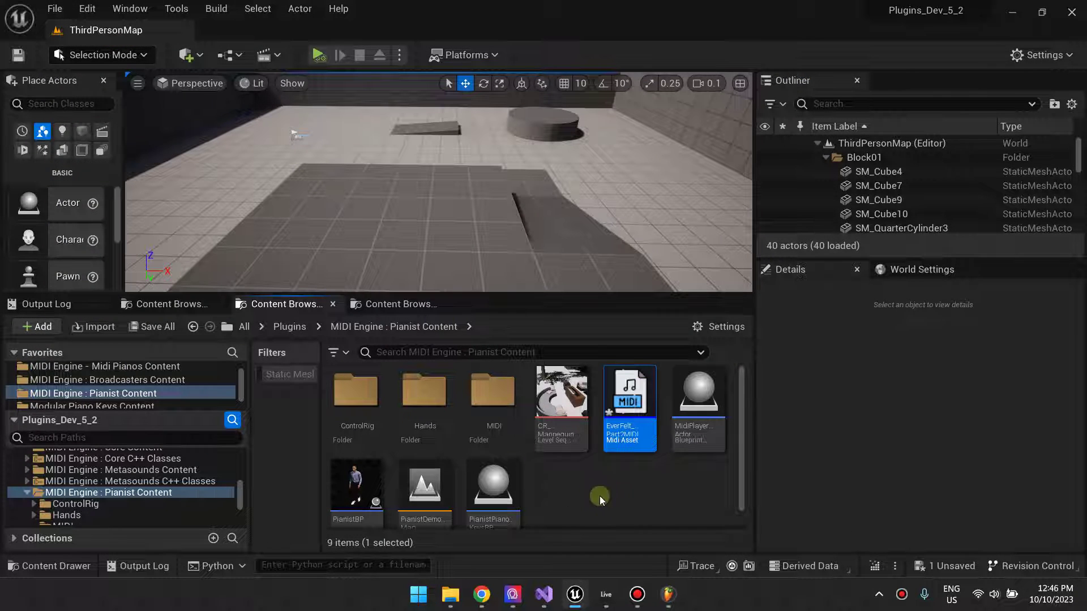
# Step: Open the EverFelt_Part2MIDI asset's Kick track, showing its single C5 pitch row
pyautogui.doubleClick(629, 402)
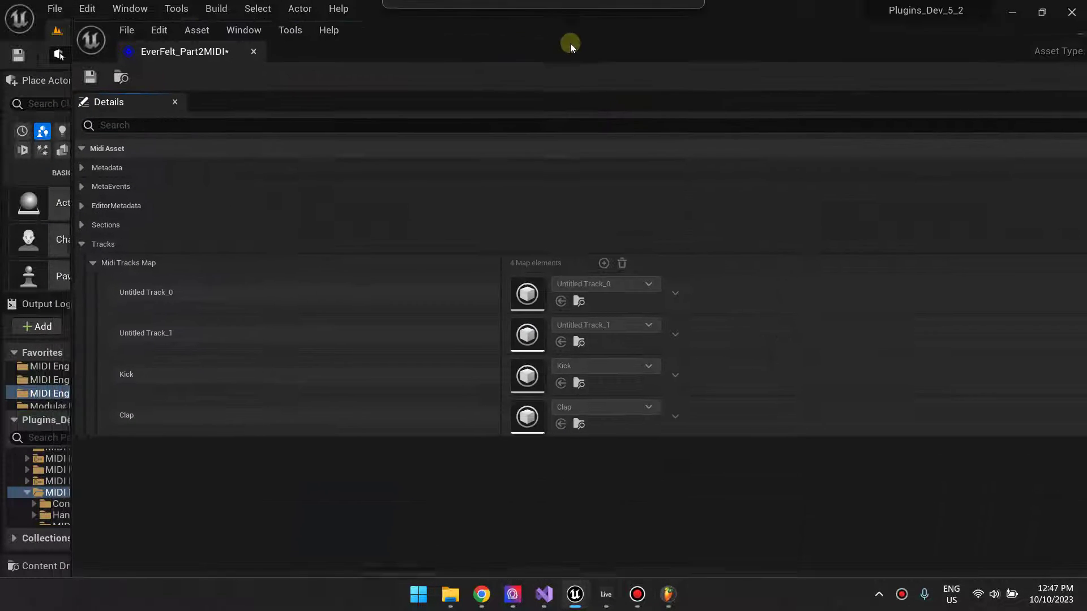
pyautogui.moveTo(569, 43); pyautogui.dragTo(569, 41)
pyautogui.doubleClick(528, 371)
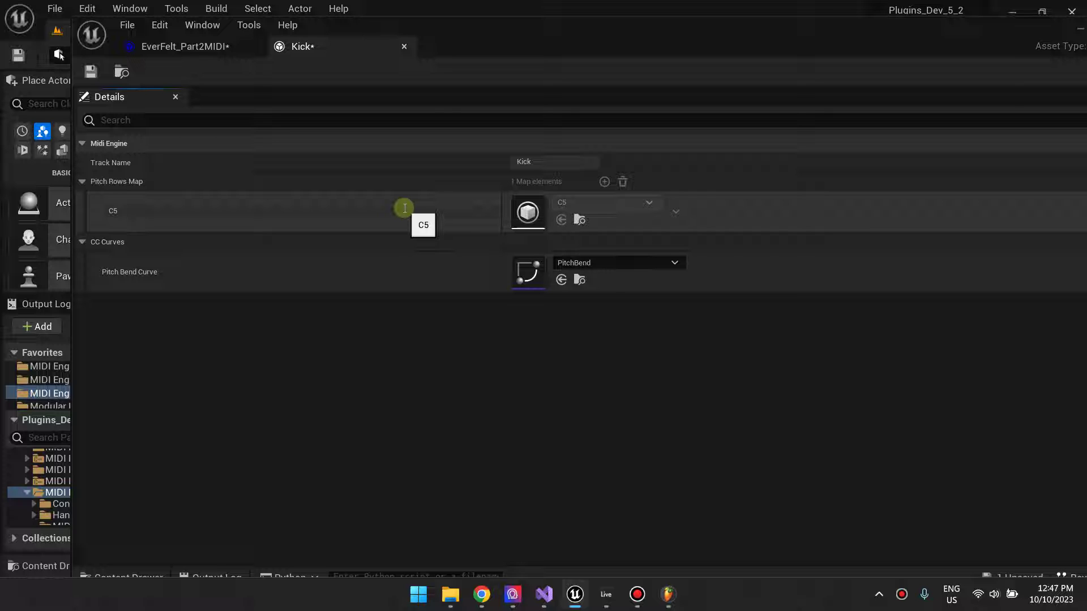
pyautogui.moveTo(921, 50); pyautogui.dragTo(825, 50)
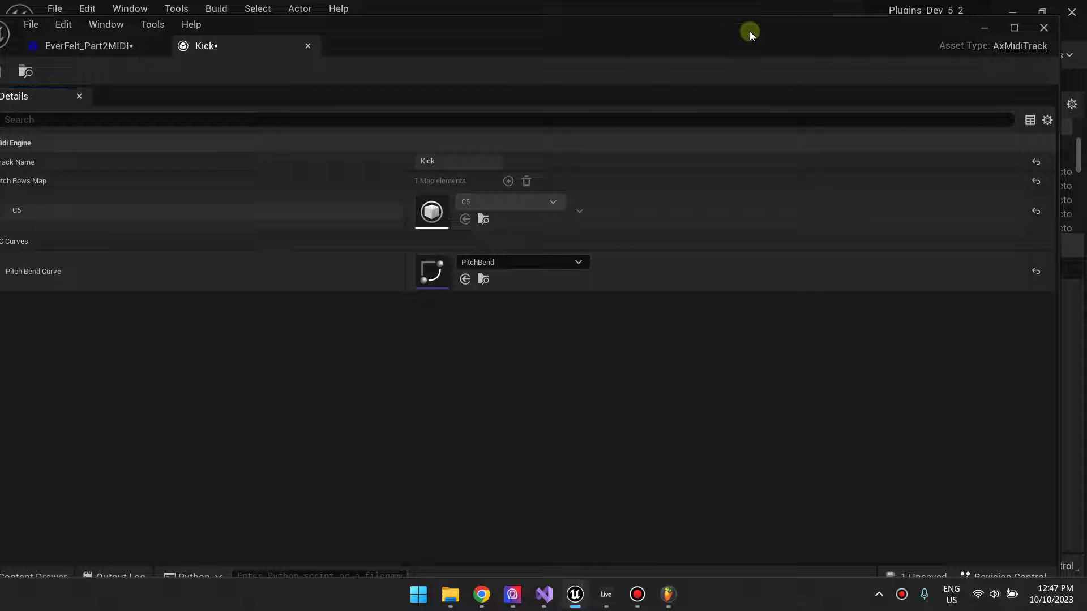
pyautogui.moveTo(749, 32); pyautogui.dragTo(784, 46)
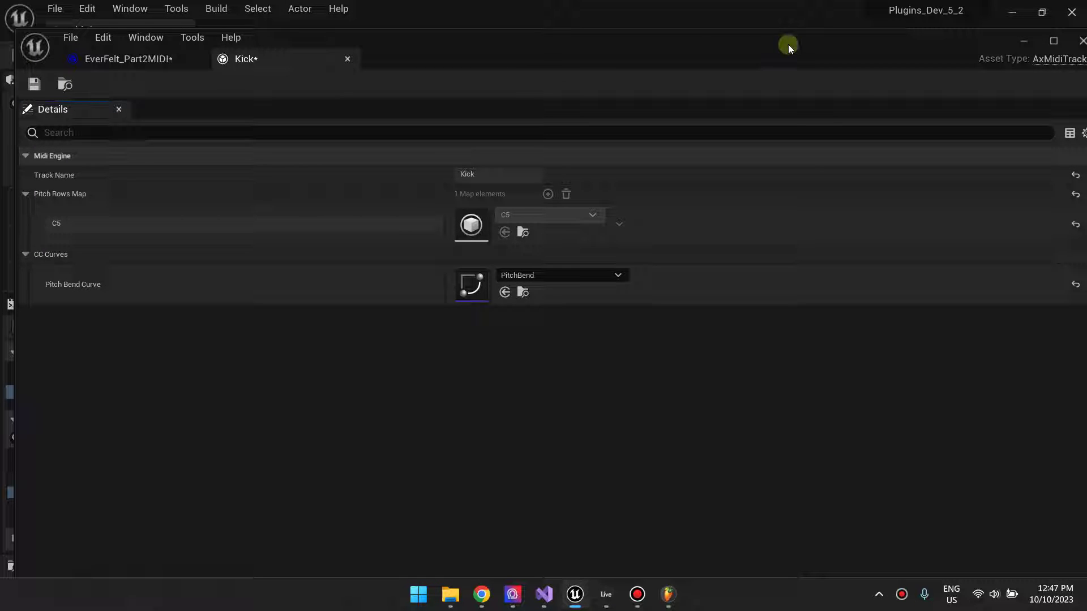
# Step: Close the Kick editor and open the MidiEngine section of Project Settings
pyautogui.click(1082, 42)
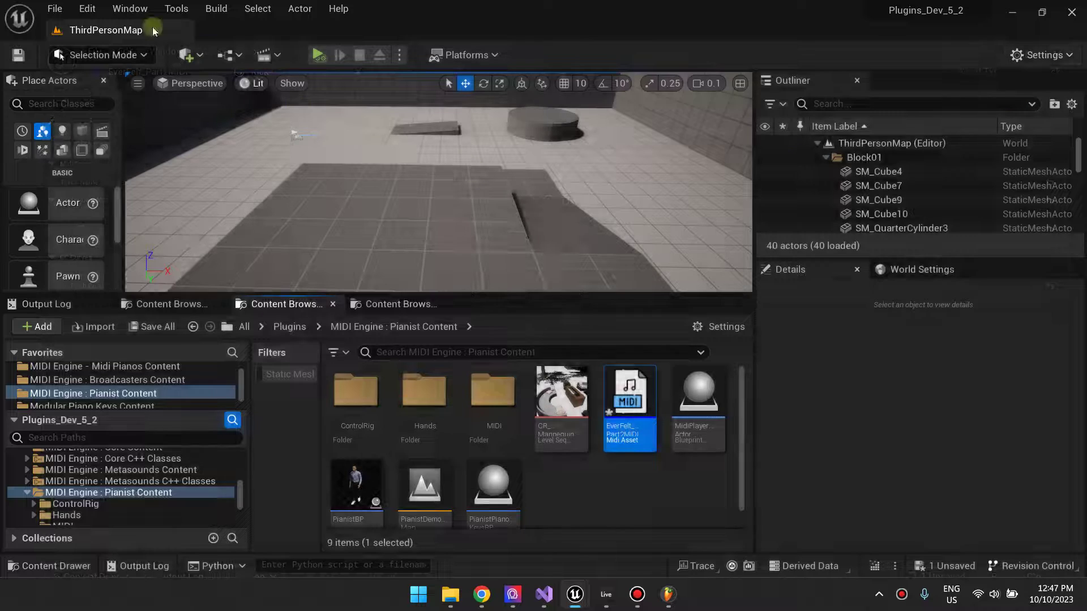
pyautogui.click(87, 8)
pyautogui.click(148, 236)
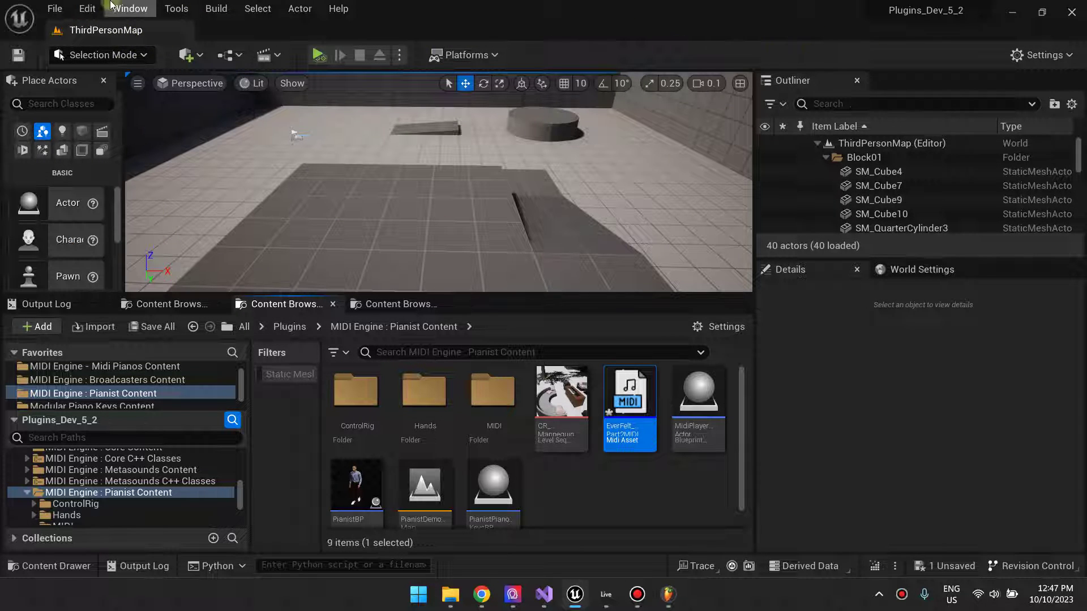
pyautogui.click(88, 13)
pyautogui.click(159, 219)
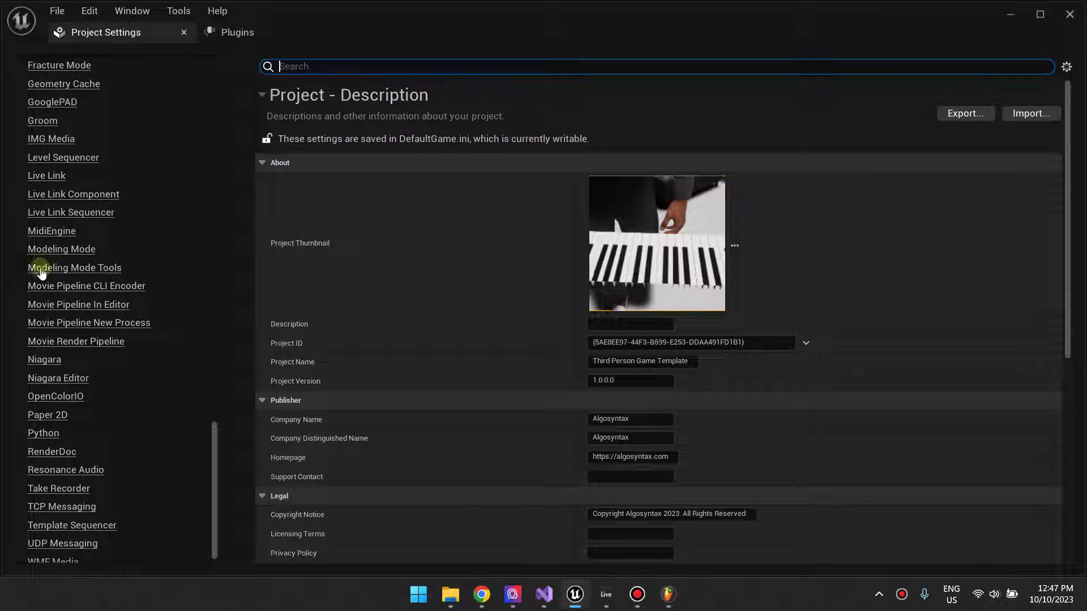
pyautogui.scroll(-1, 170, 351)
pyautogui.scroll(5, 51, 317)
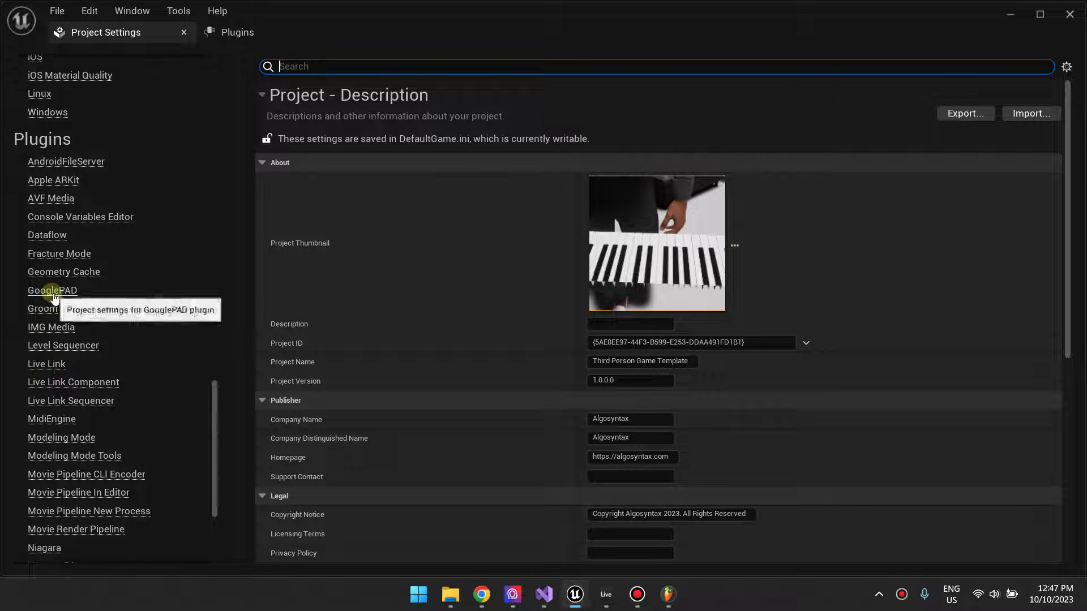
pyautogui.scroll(-2, 82, 415)
pyautogui.click(52, 328)
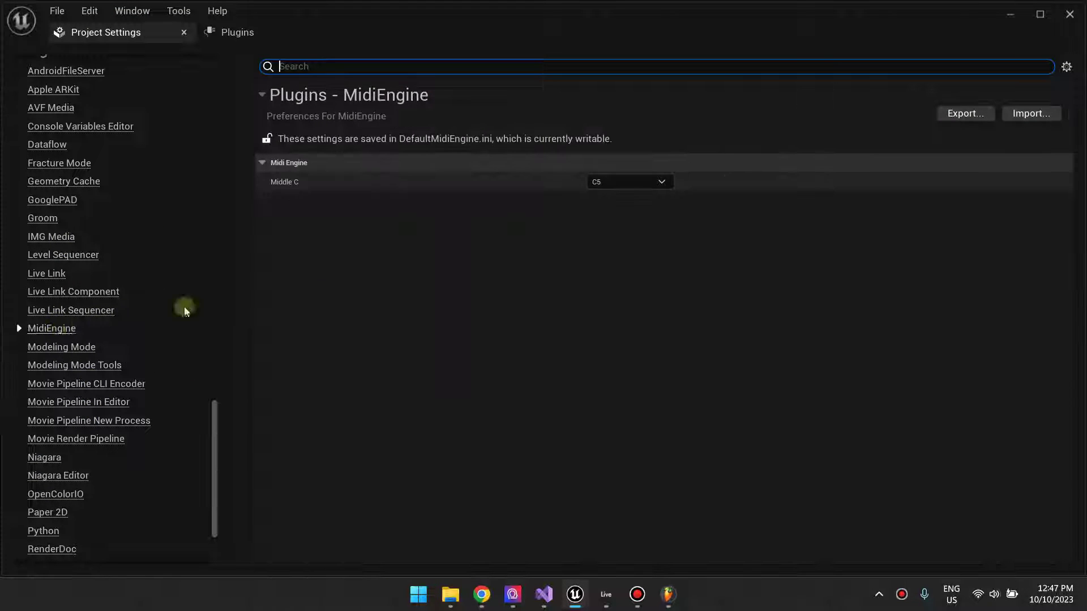
# Step: Set MidiEngine's Middle C to C3 and close Project Settings
pyautogui.click(631, 186)
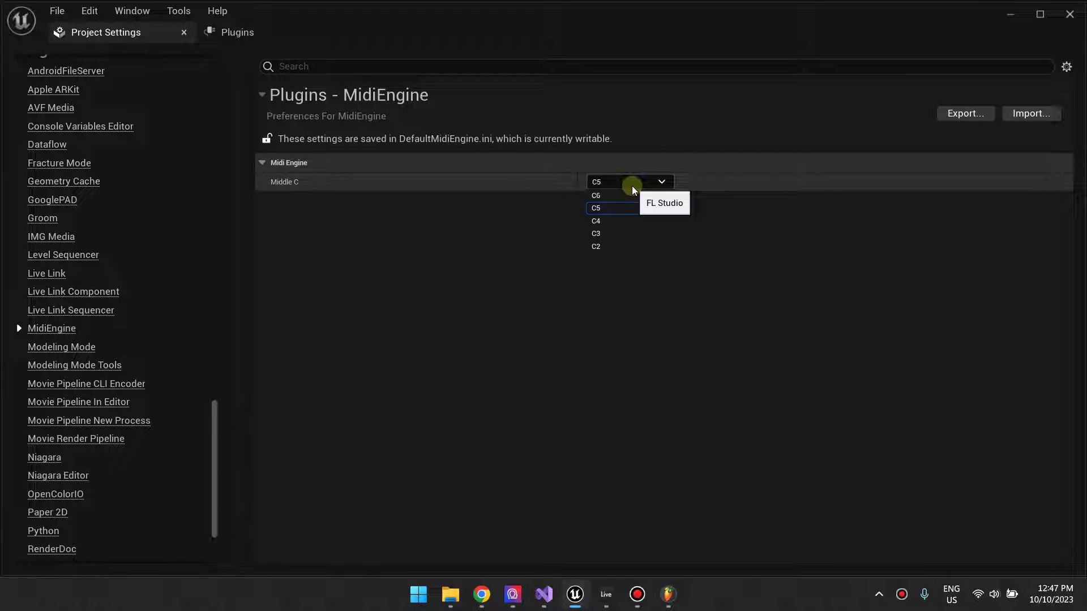
pyautogui.click(600, 234)
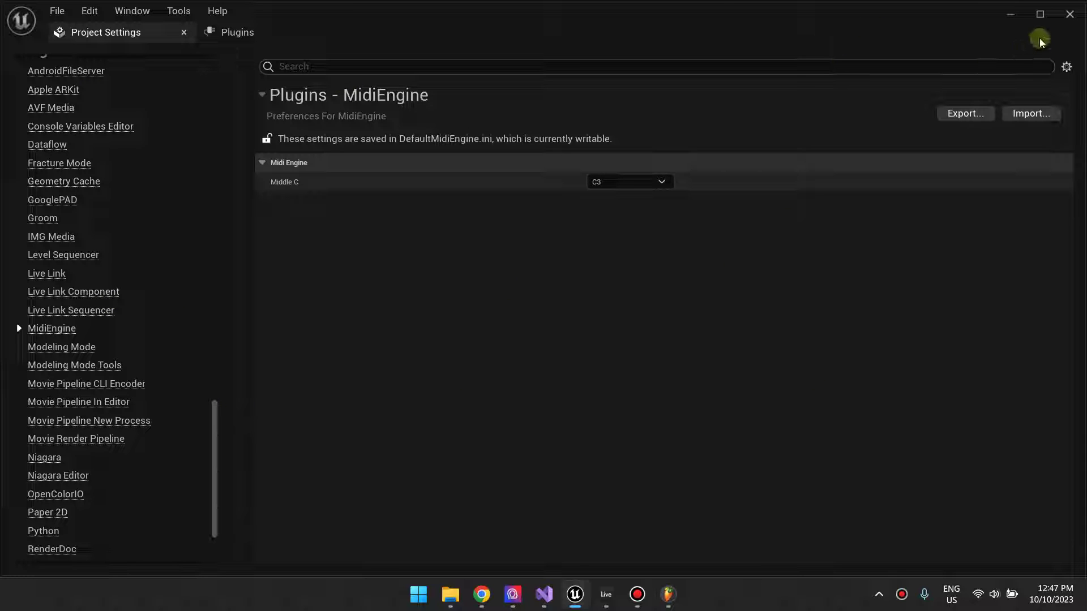
pyautogui.click(1070, 14)
# Step: Reimport EverFelt_Part2MIDI from EverFelt Part2MIDI.mid via Reimport/Replace
pyautogui.doubleClick(630, 430)
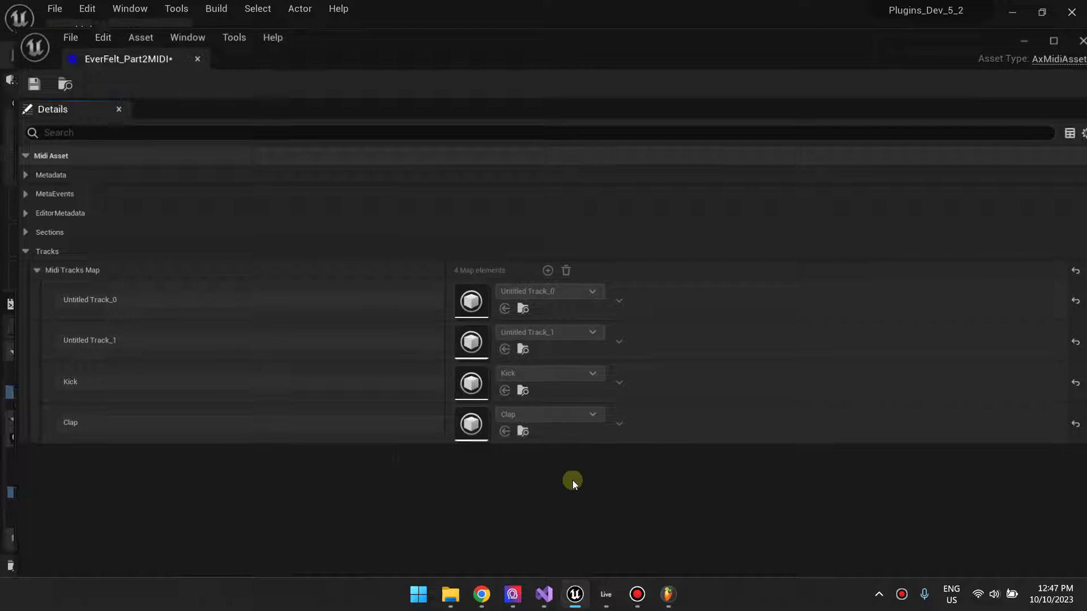
pyautogui.doubleClick(468, 380)
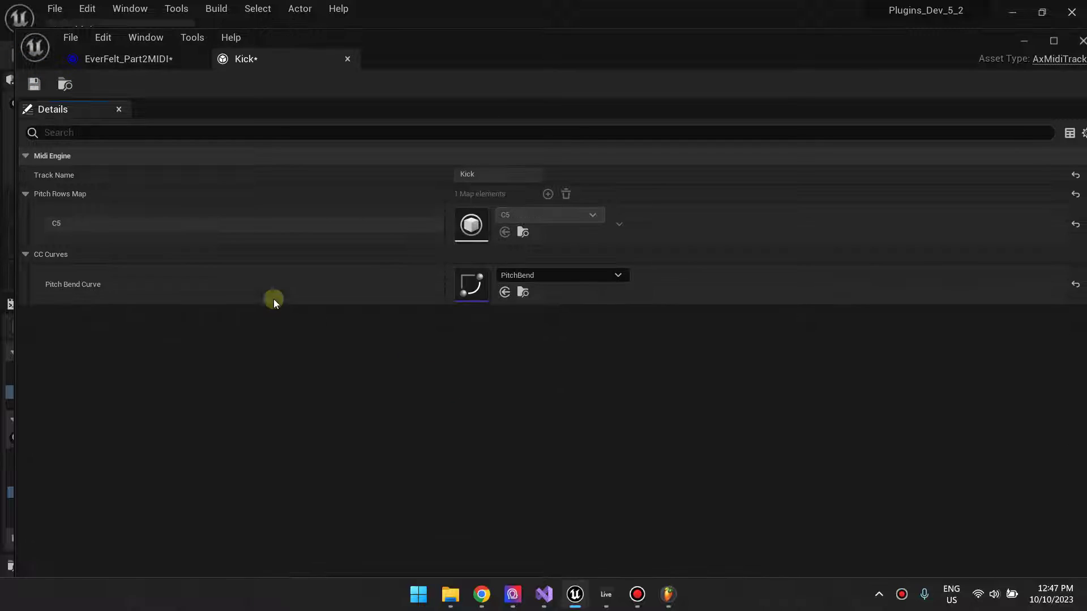
pyautogui.click(1081, 41)
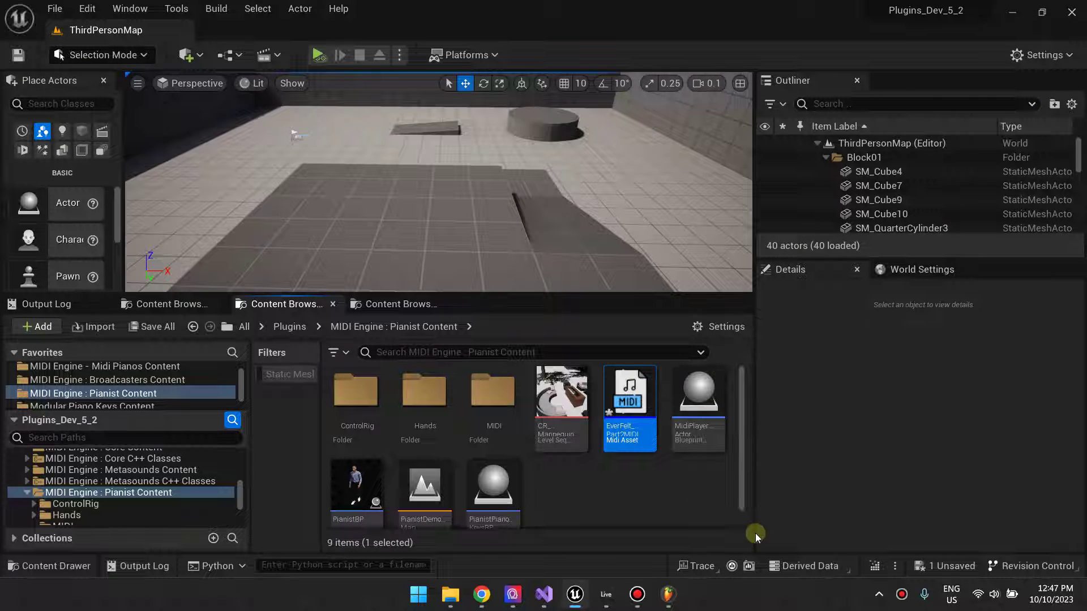
pyautogui.rightClick(641, 456)
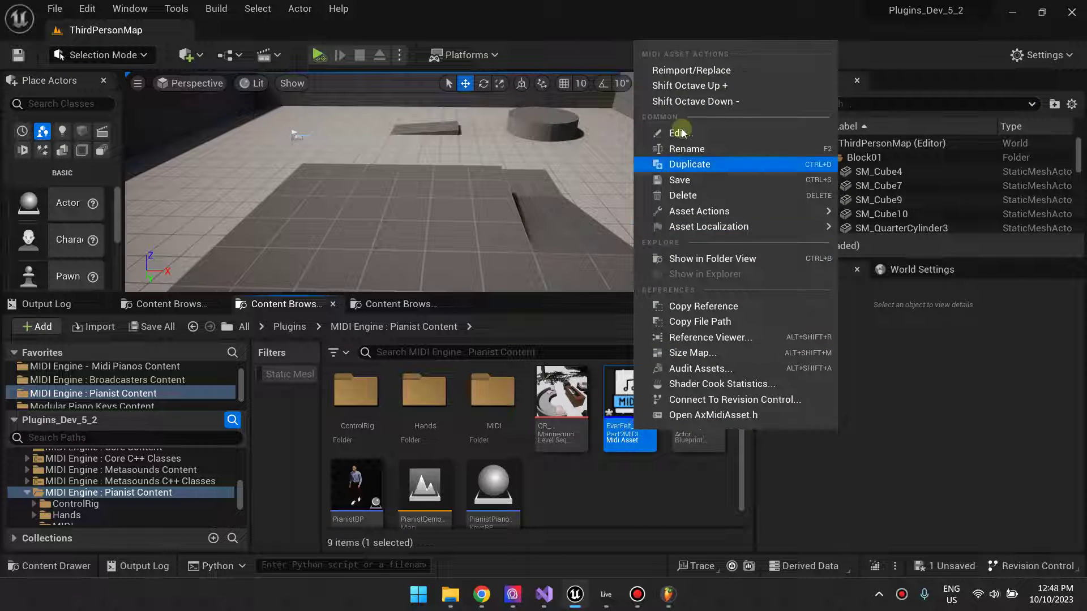
pyautogui.click(702, 69)
pyautogui.click(226, 112)
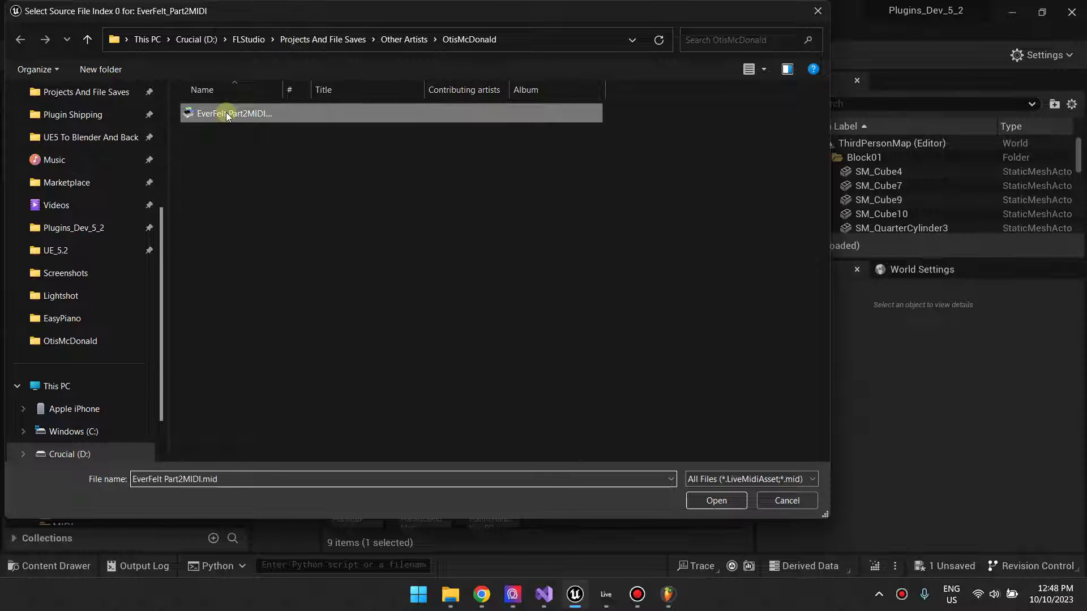
pyautogui.click(716, 501)
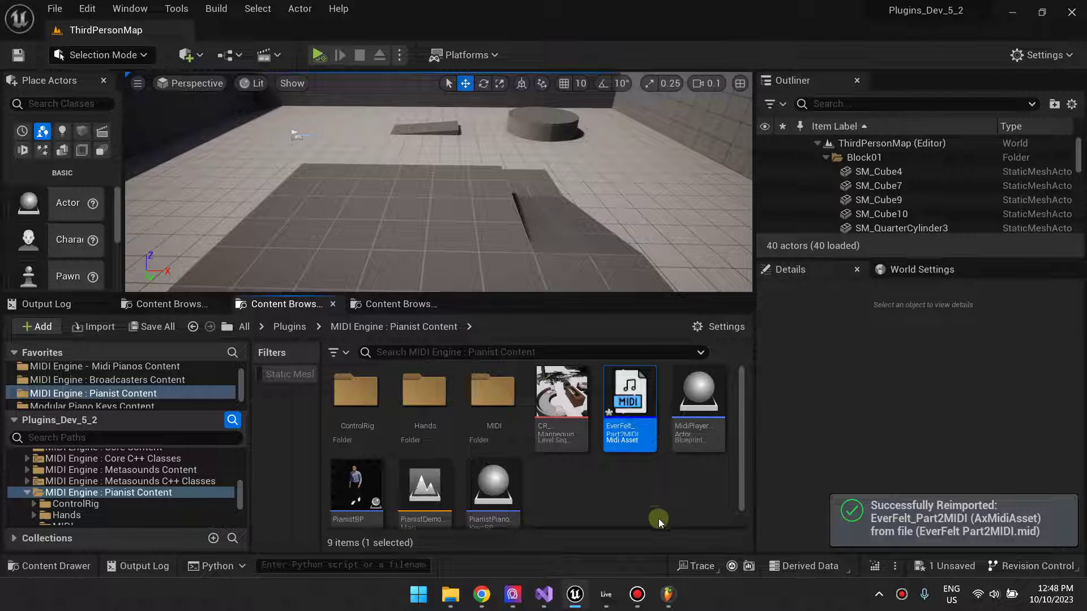
# Step: Open the Kick track's first C3 note, confirming pitch 60 is named C3
pyautogui.doubleClick(641, 436)
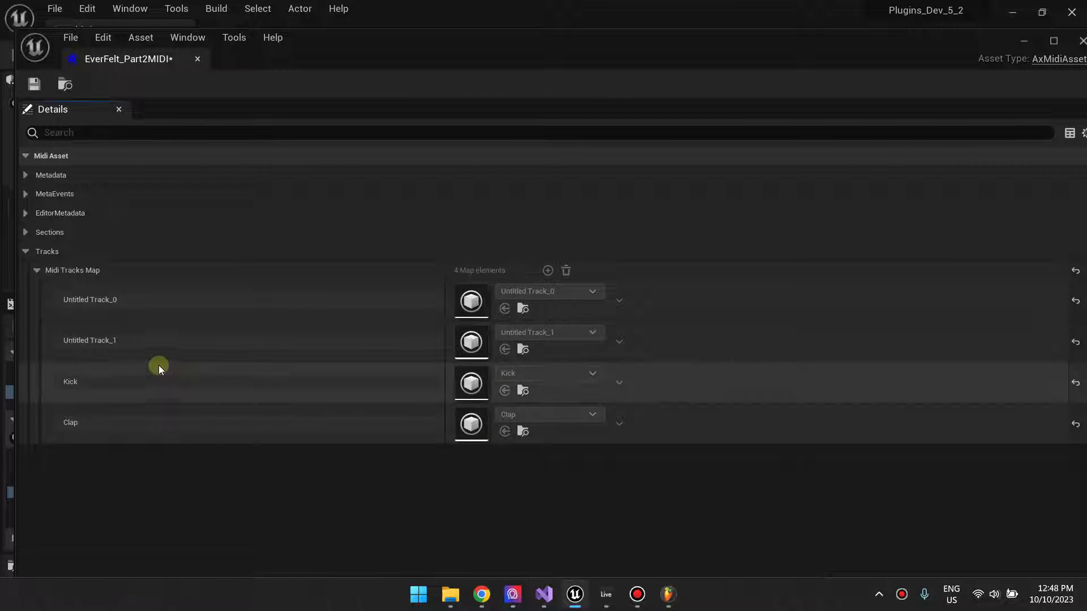
pyautogui.doubleClick(483, 383)
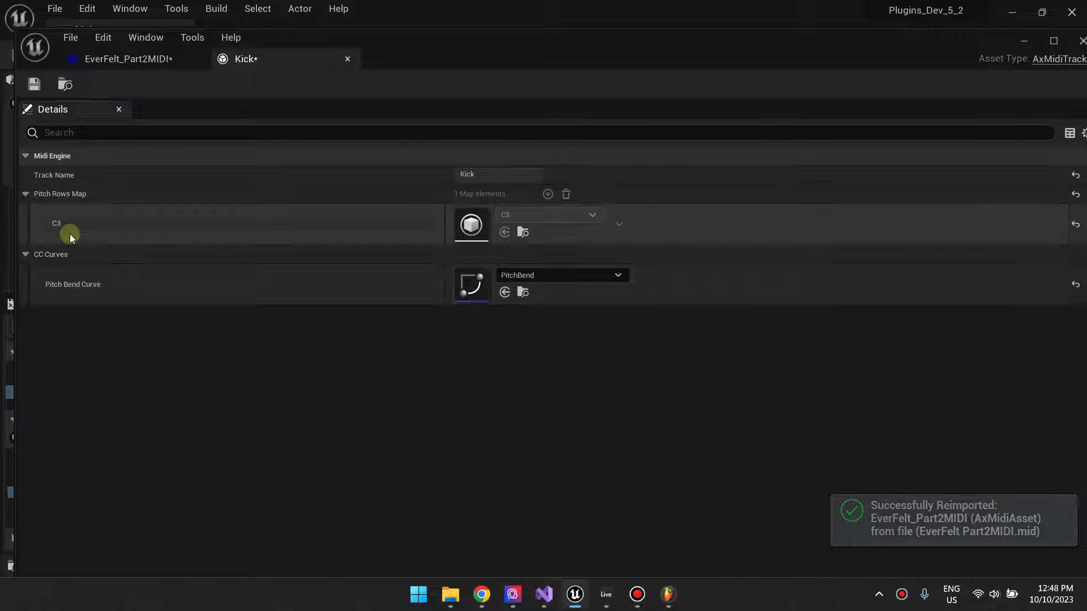
pyautogui.click(82, 225)
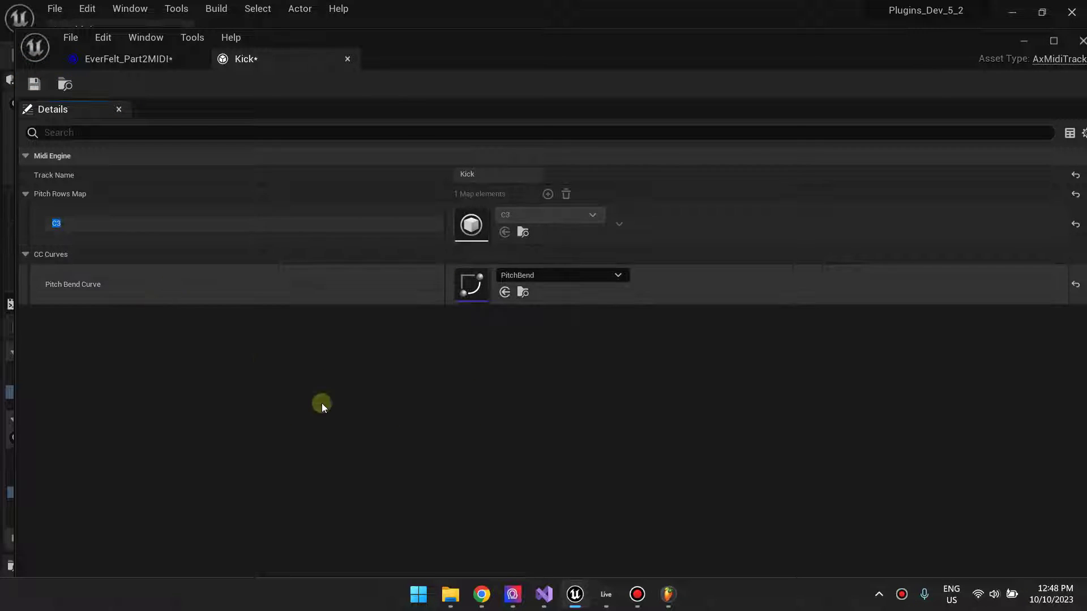
pyautogui.doubleClick(472, 224)
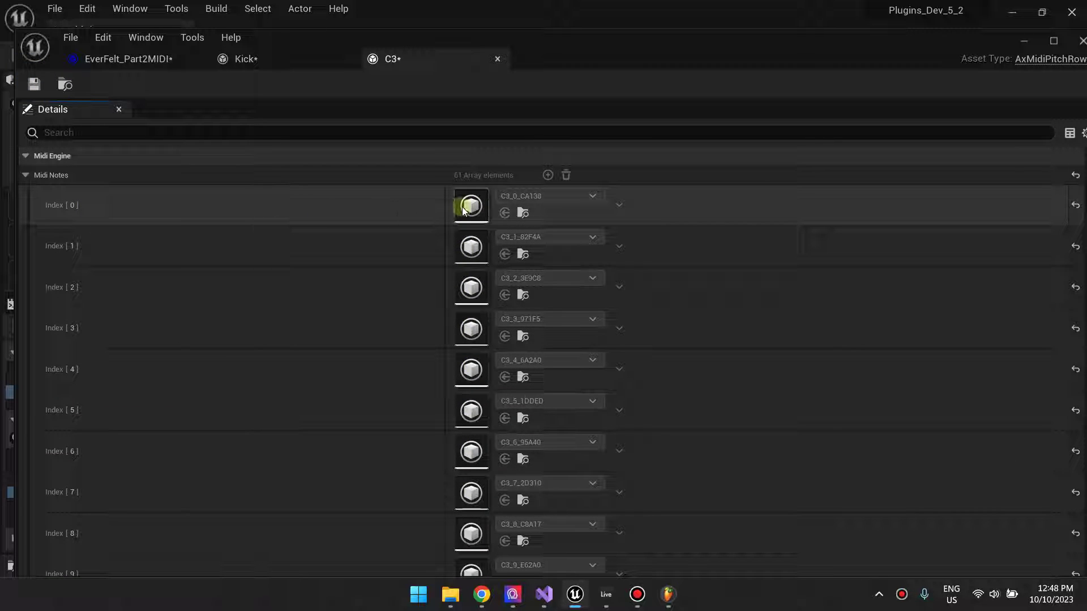
pyautogui.doubleClick(463, 211)
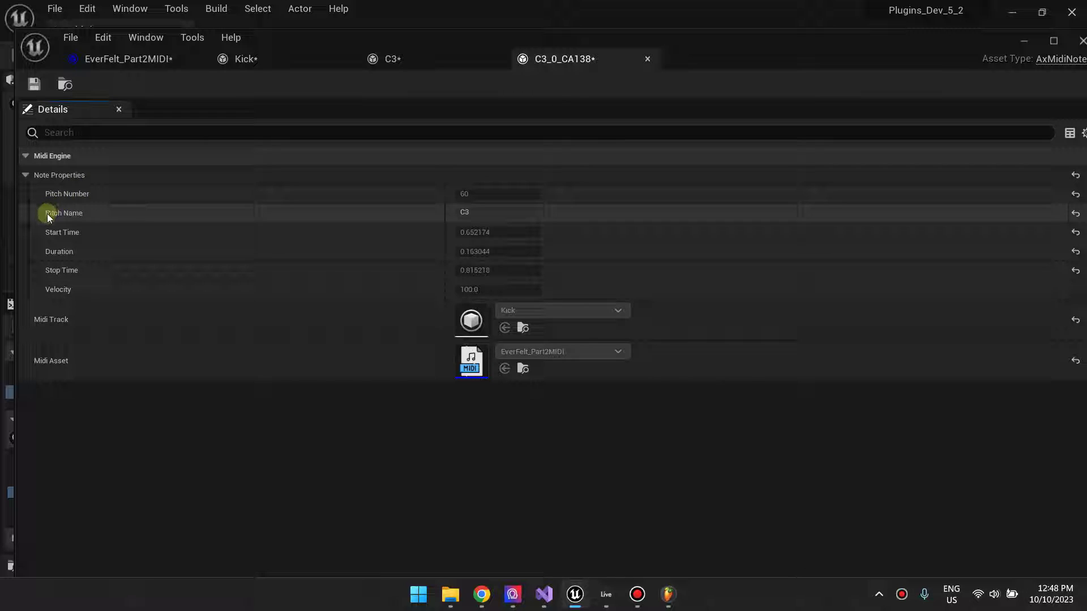
pyautogui.click(486, 214)
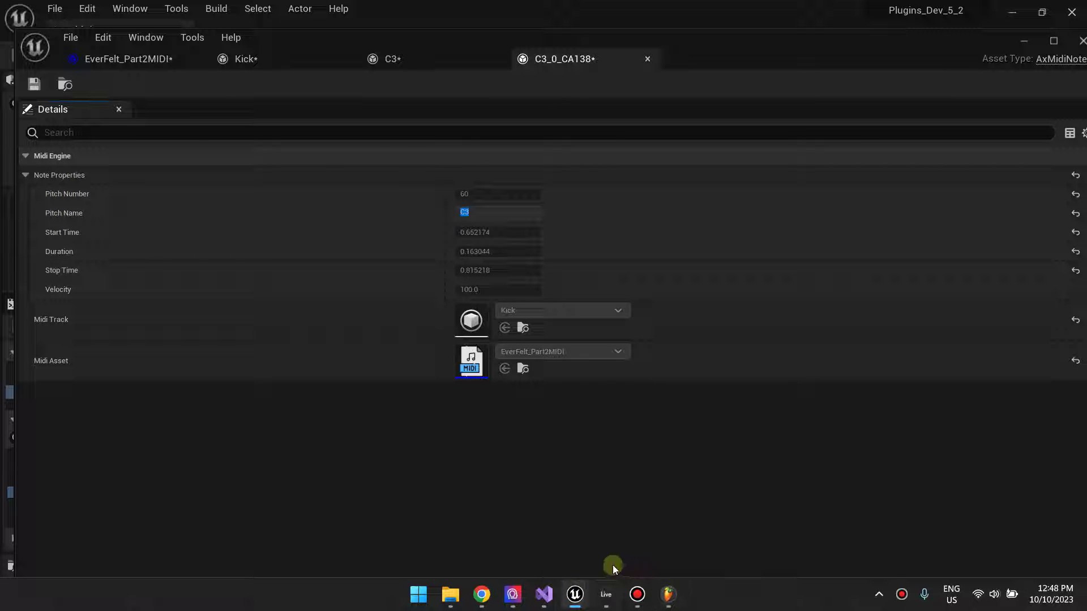
pyautogui.click(284, 194)
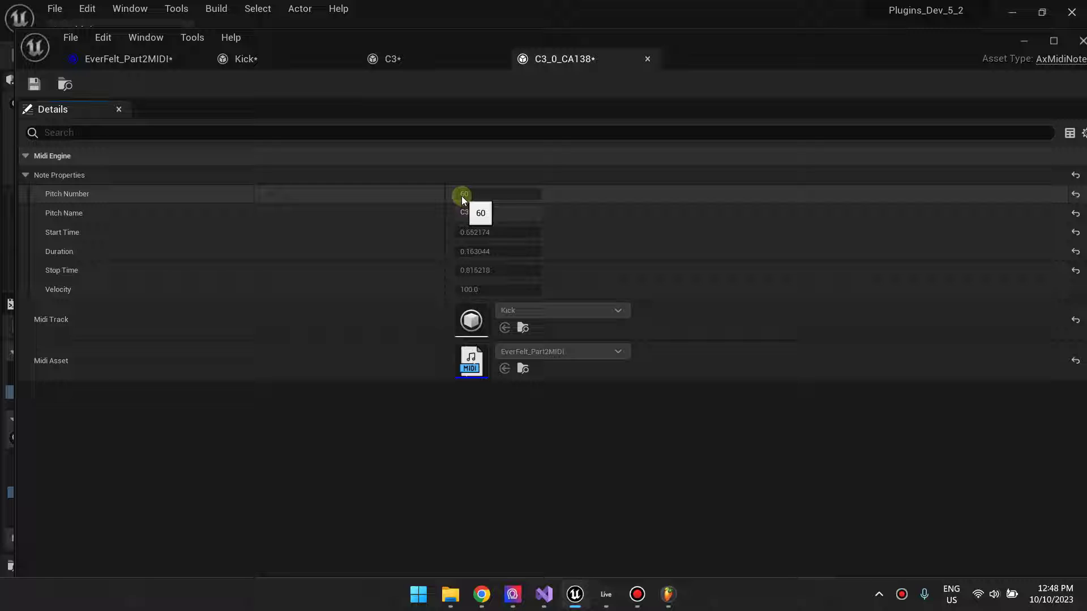
# Step: Set MidiEngine's Middle C back to C5 in Project Settings and close them
pyautogui.click(1024, 46)
pyautogui.click(87, 8)
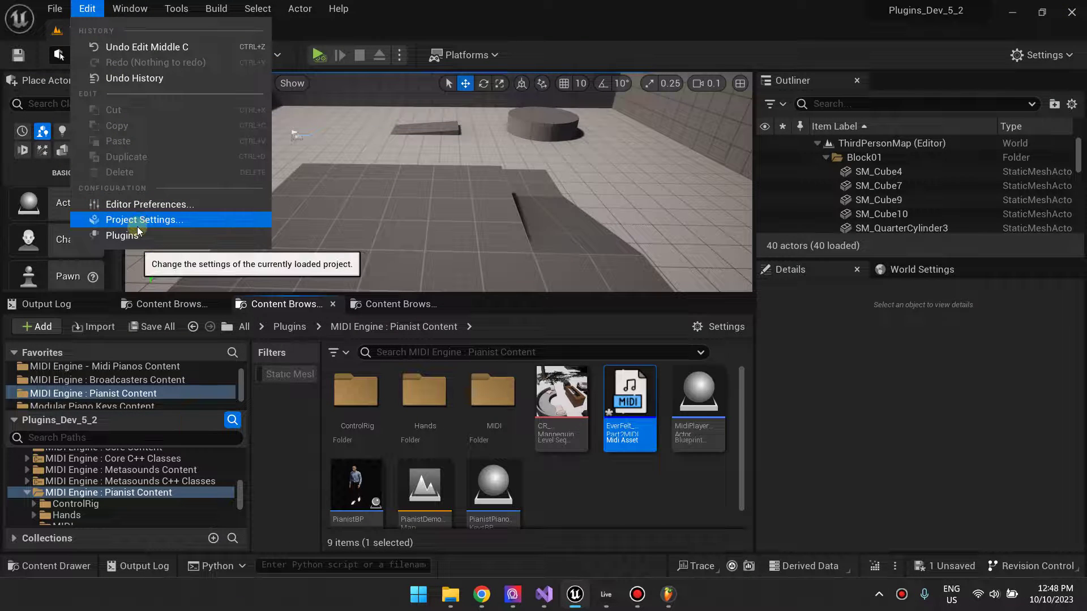
pyautogui.click(138, 226)
pyautogui.scroll(-15, 230, 189)
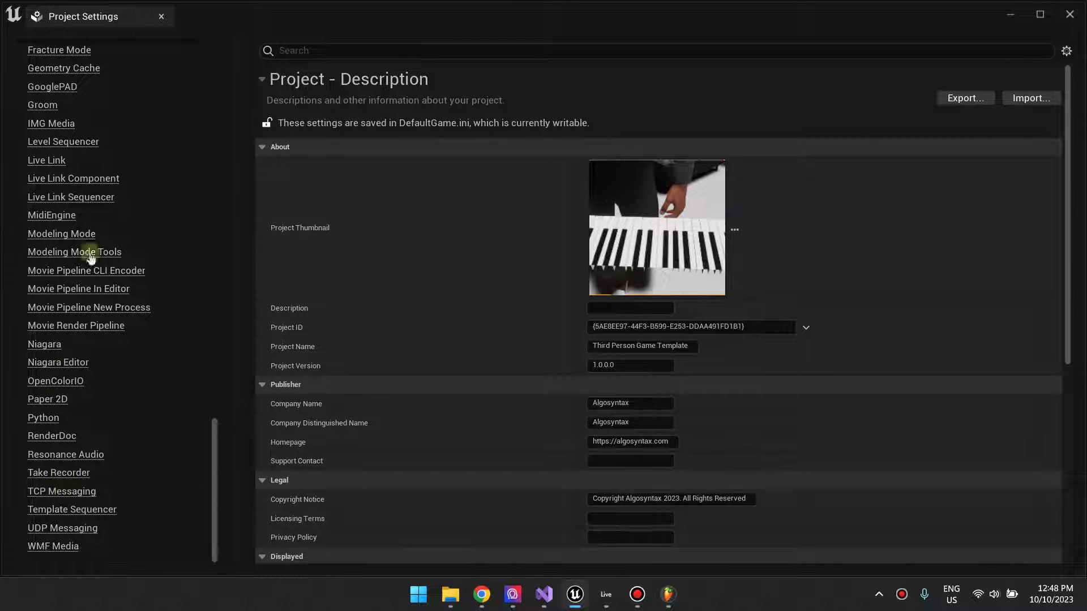
pyautogui.scroll(5, 62, 215)
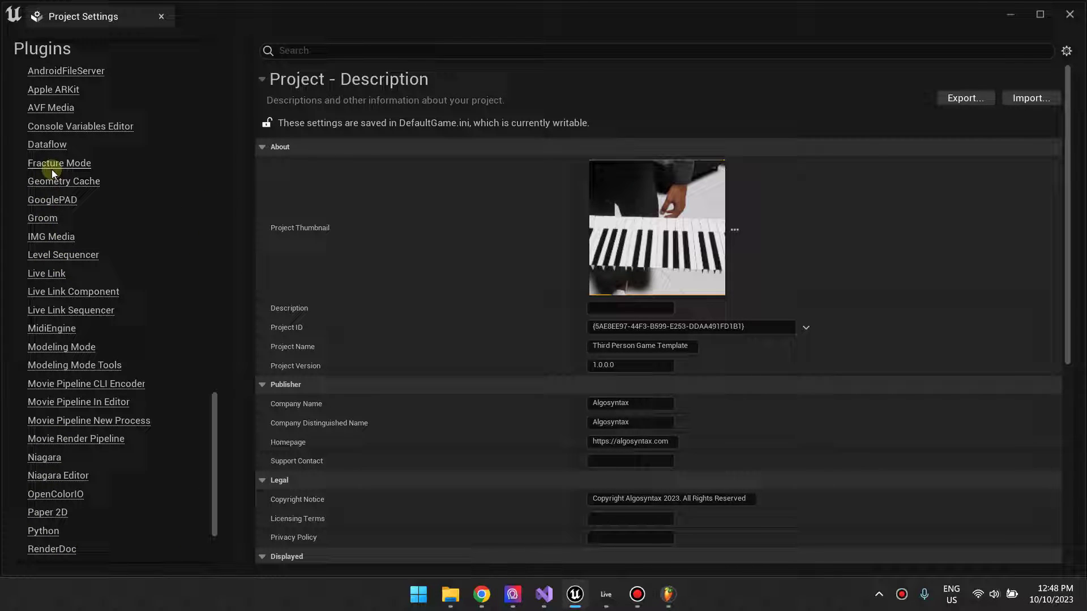
pyautogui.click(51, 328)
pyautogui.click(651, 166)
pyautogui.click(631, 193)
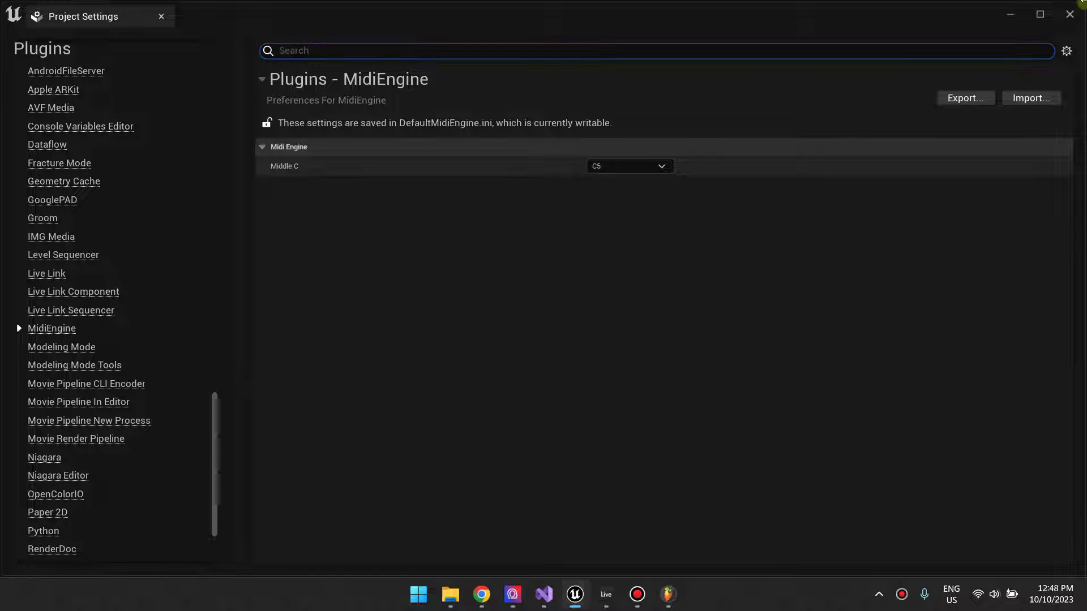
pyautogui.click(1027, 22)
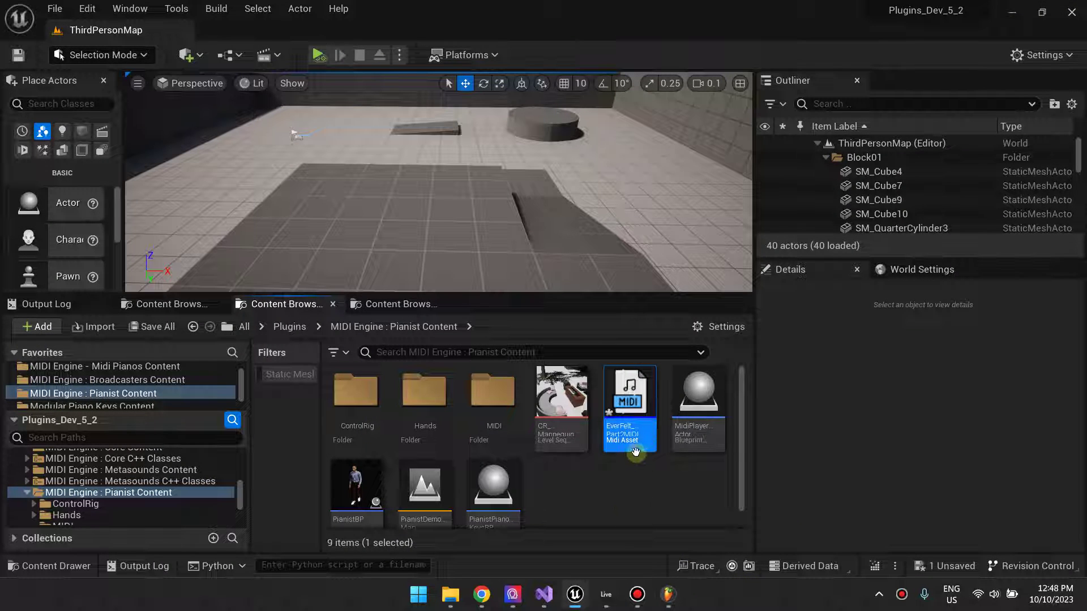
# Step: Reimport EverFelt_Part2MIDI from EverFelt Part2MIDI.mid via Reimport/Replace
pyautogui.rightClick(632, 409)
pyautogui.click(706, 94)
pyautogui.click(219, 117)
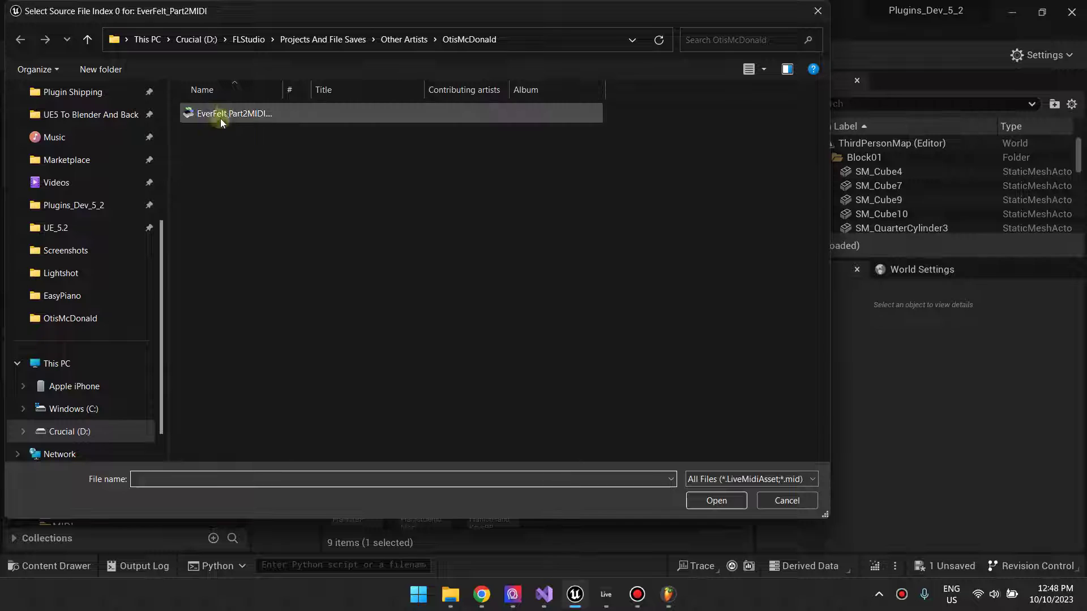
pyautogui.click(716, 500)
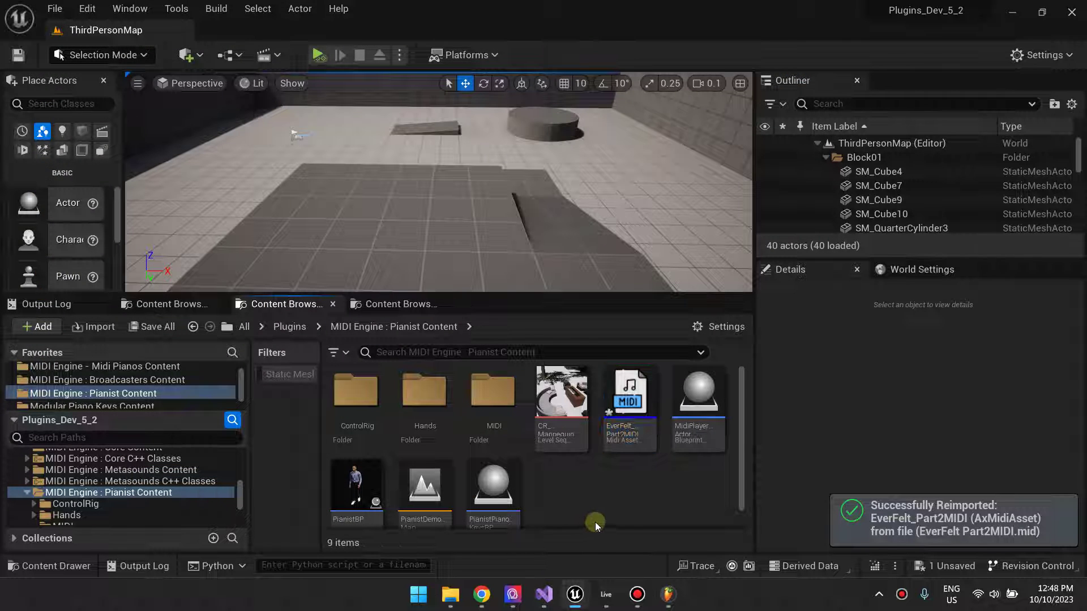
# Step: Open Kick's C5 row note C5_0_901F9 and check that pitch 60's name reads C5
pyautogui.doubleClick(624, 427)
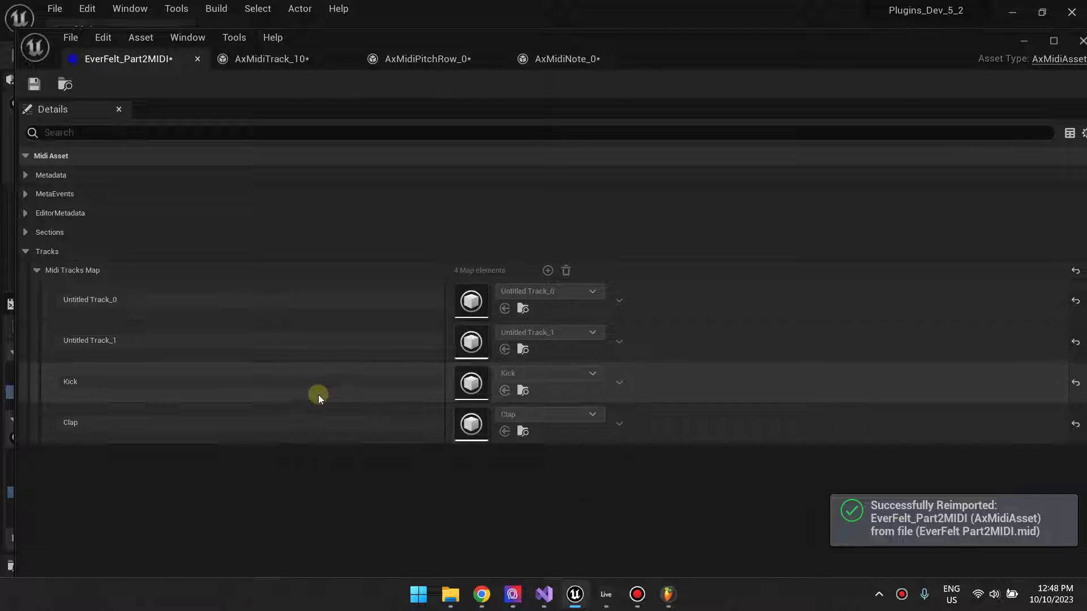
pyautogui.doubleClick(478, 387)
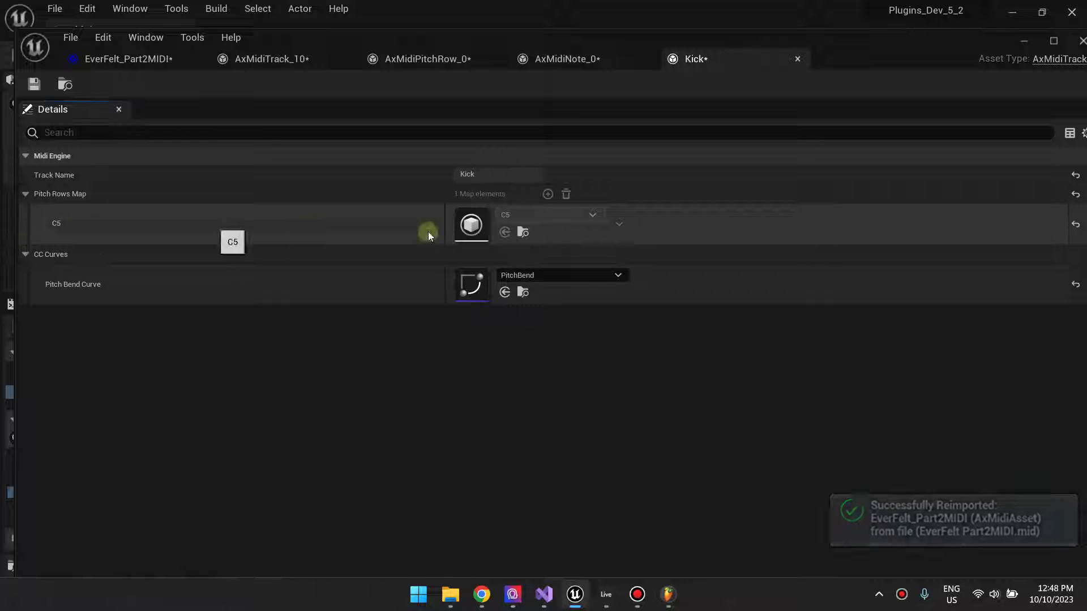
pyautogui.doubleClick(489, 225)
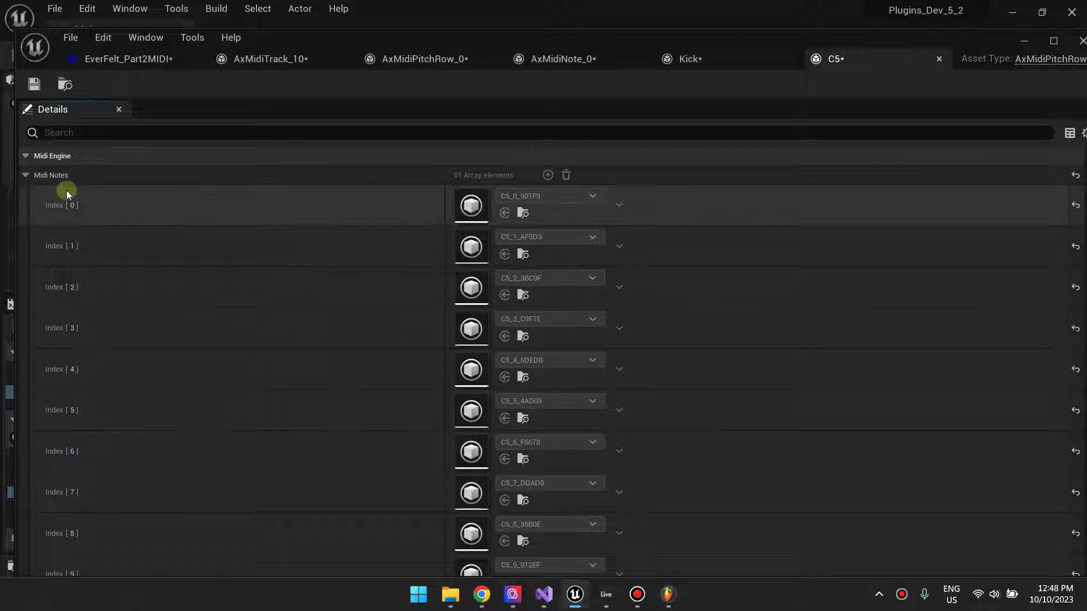
pyautogui.doubleClick(474, 211)
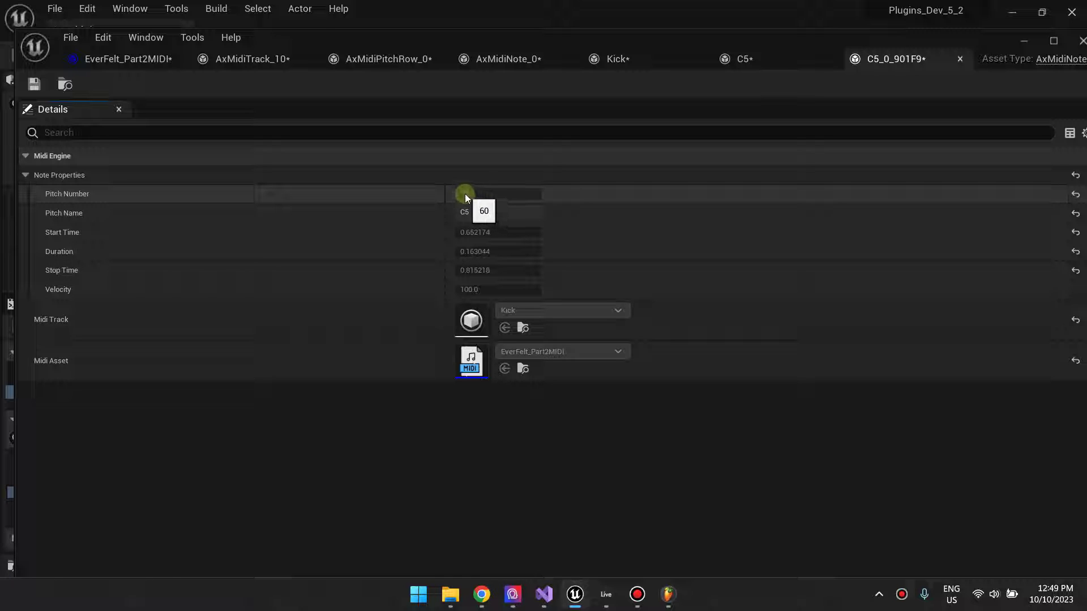
pyautogui.moveTo(468, 211); pyautogui.dragTo(451, 216)
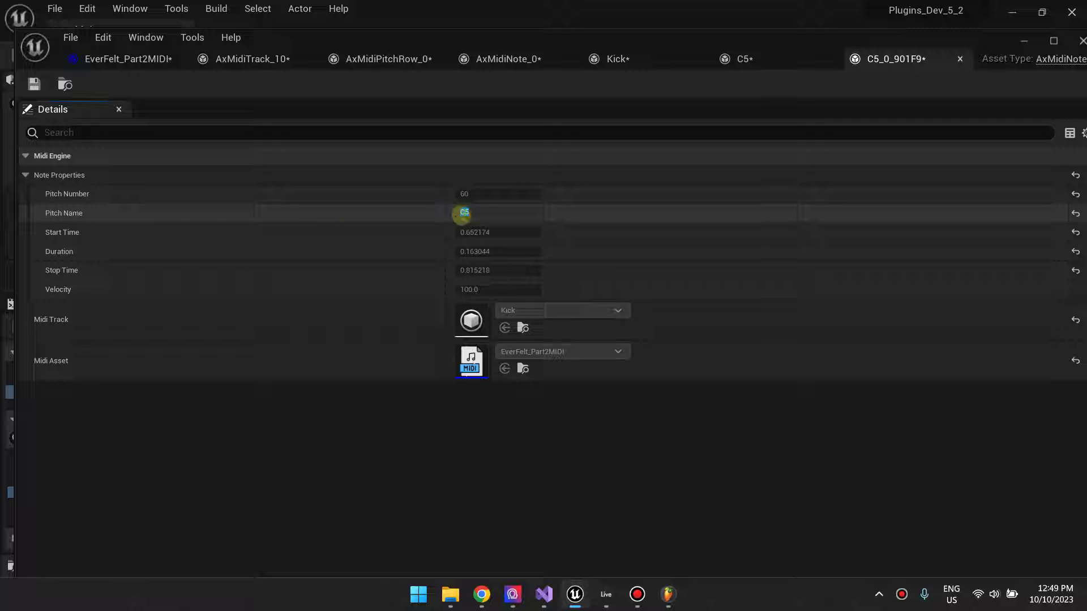
pyautogui.moveTo(485, 214); pyautogui.dragTo(39, 218)
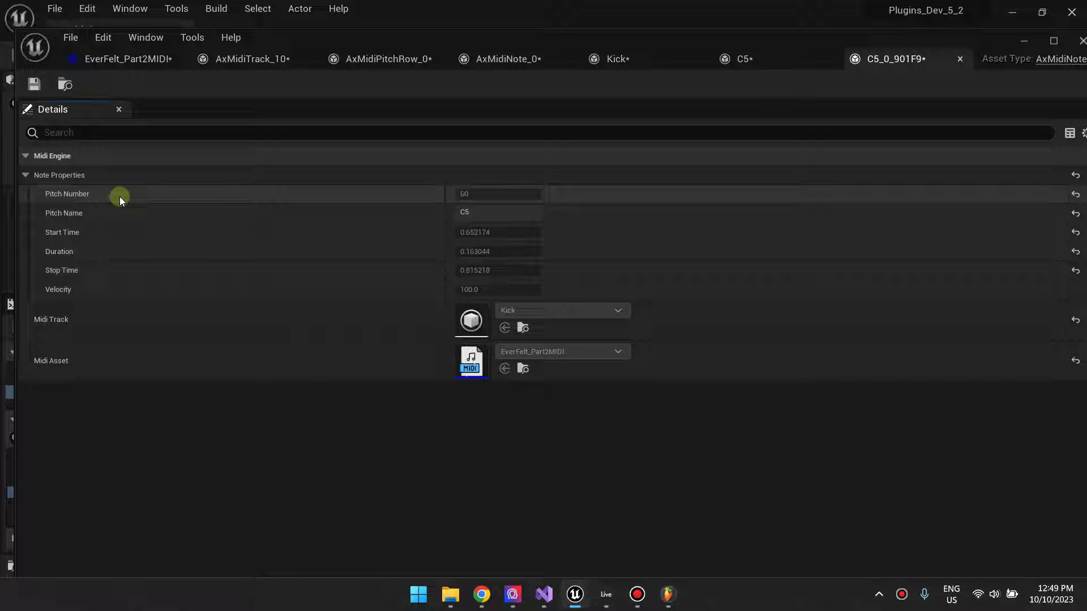
pyautogui.click(61, 217)
pyautogui.moveTo(60, 215)
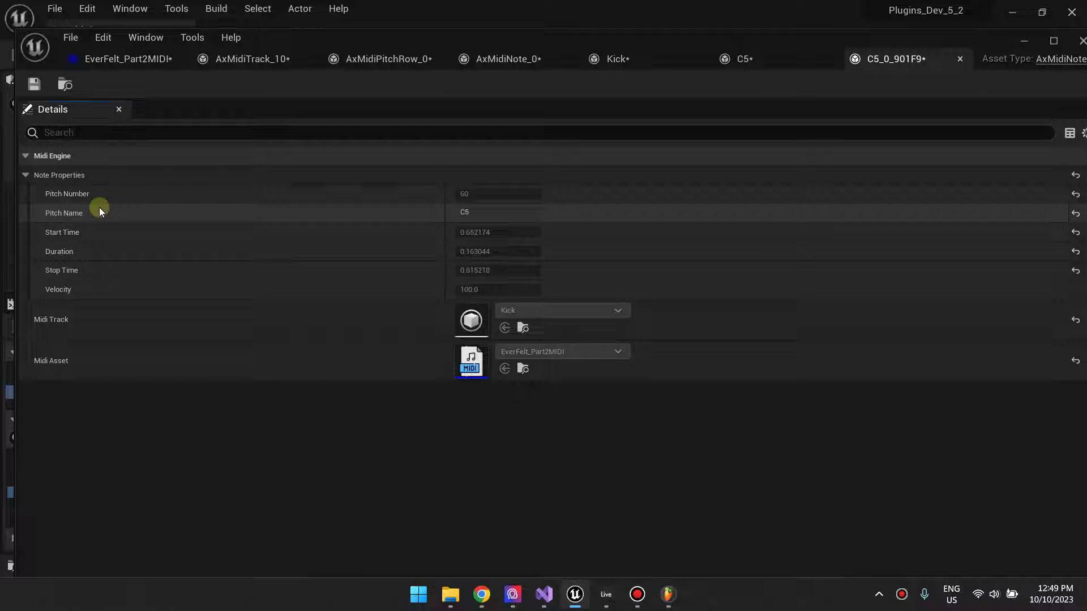
pyautogui.click(645, 588)
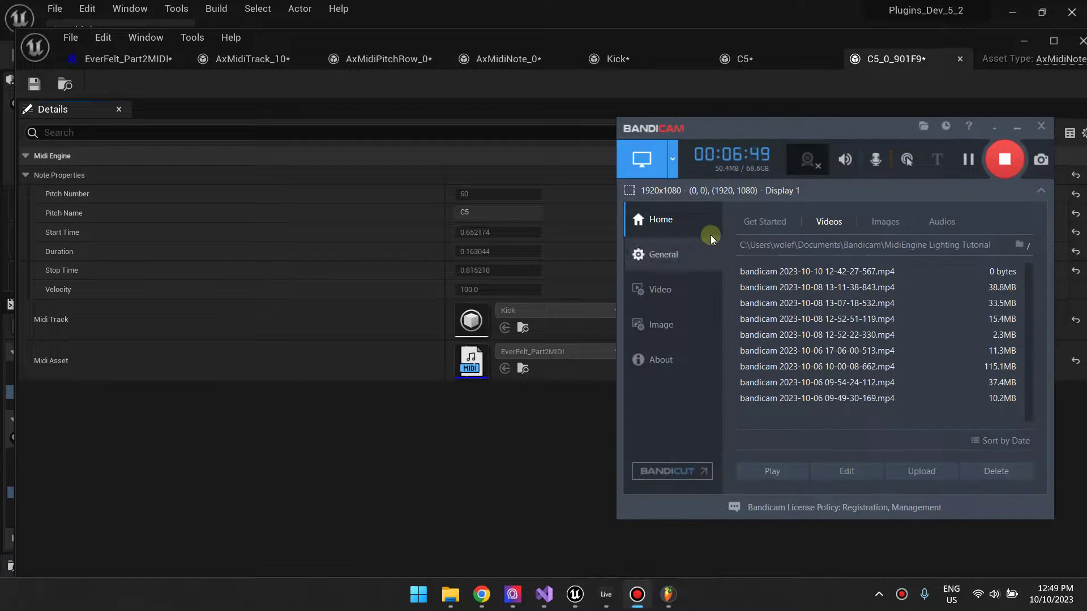